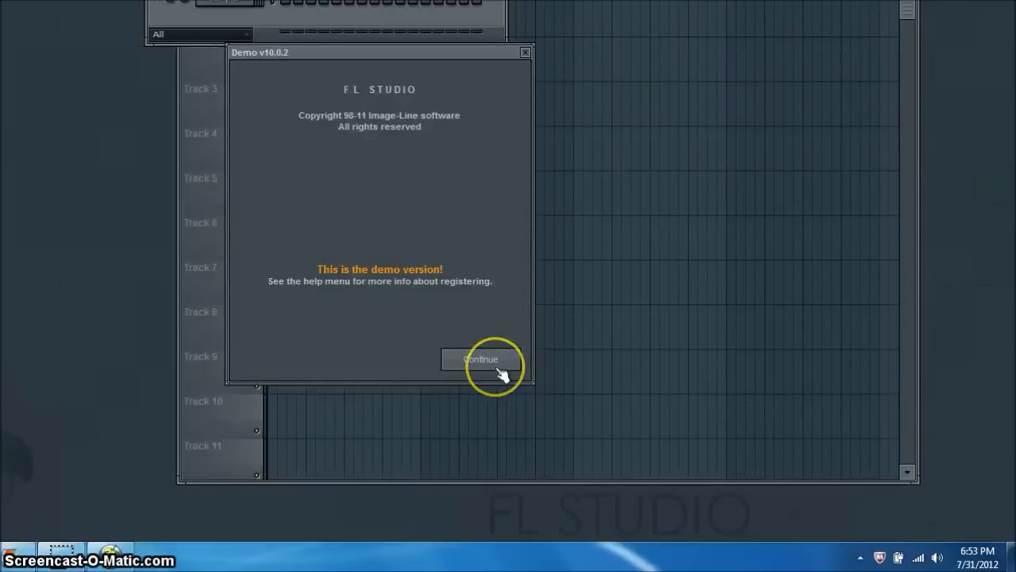
Step: Dismiss the FL Studio Demo v10.0.2 notice to reach the empty workspace
click(499, 367)
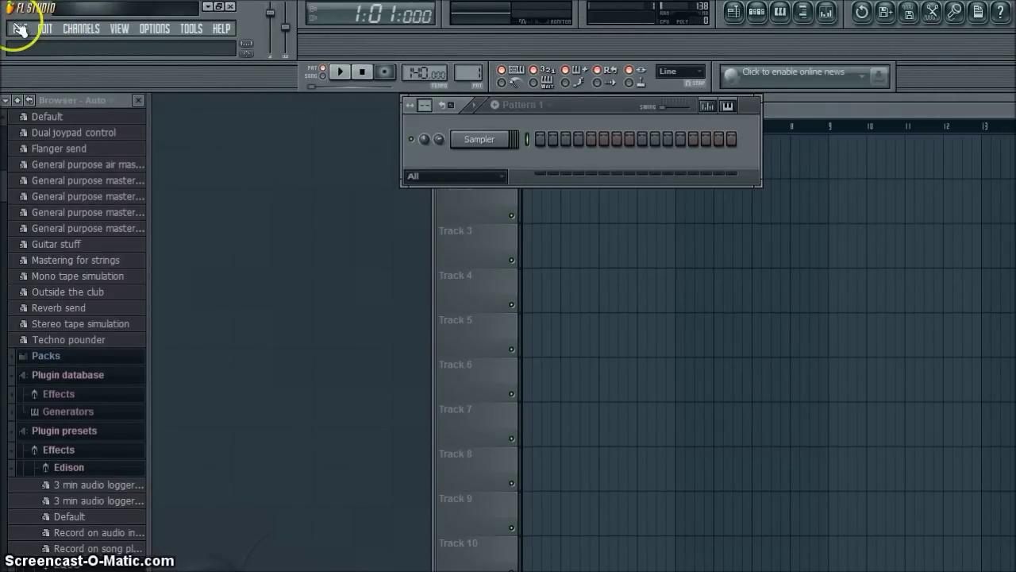
Step: Set the audio device to ASIO4ALL v2 in Options > Audio settings
click(149, 29)
click(149, 30)
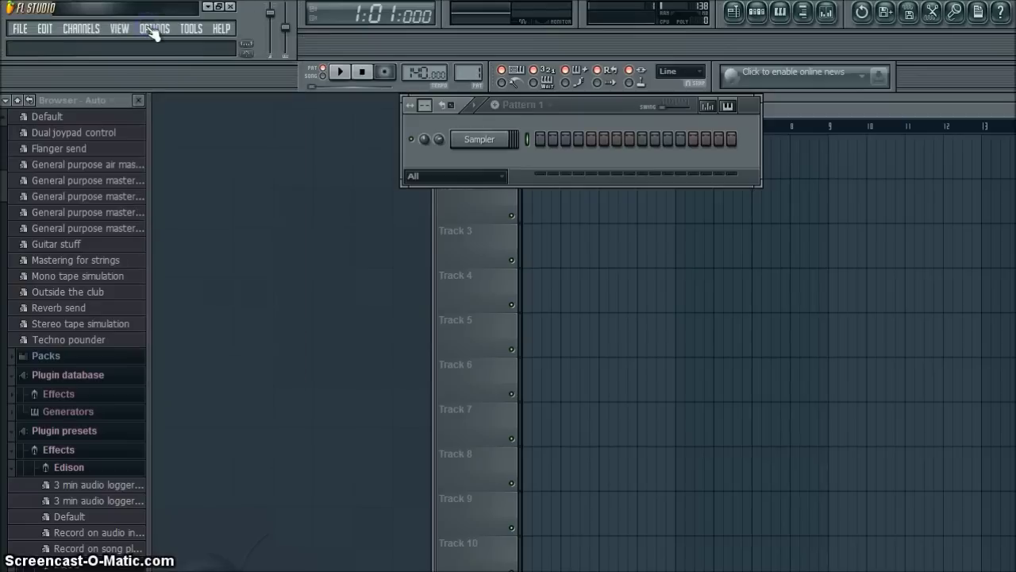
click(149, 29)
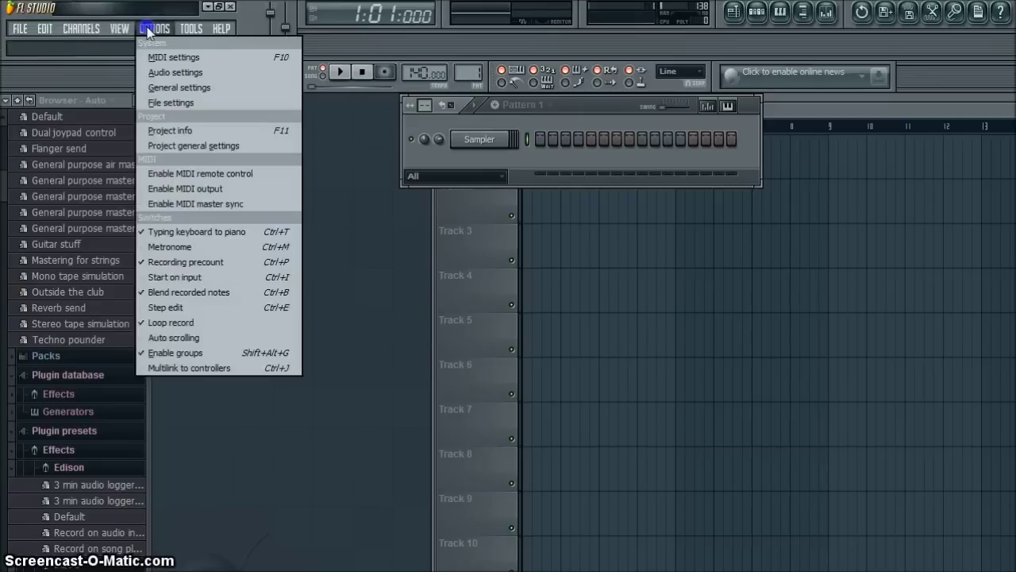
click(170, 74)
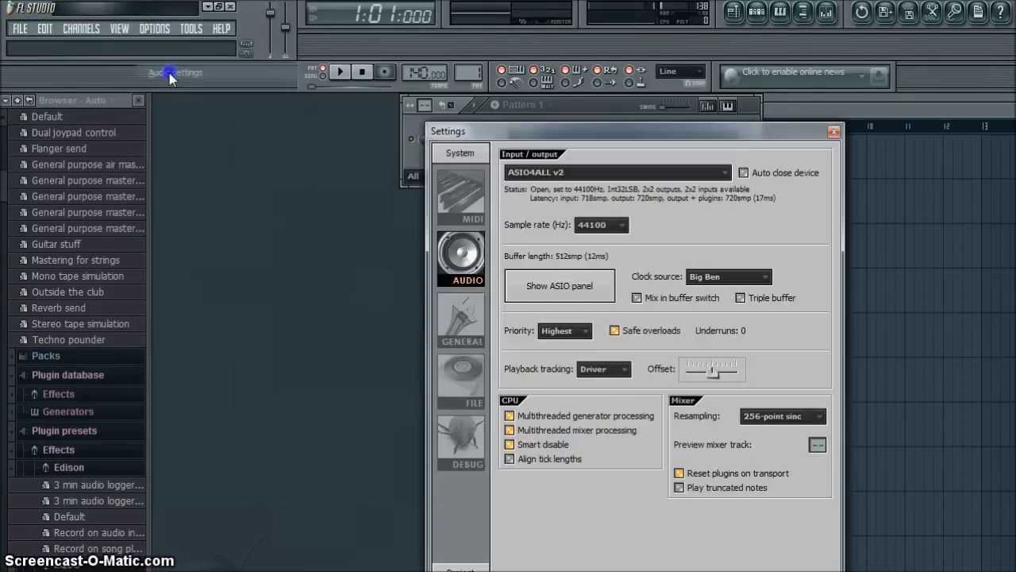
click(546, 173)
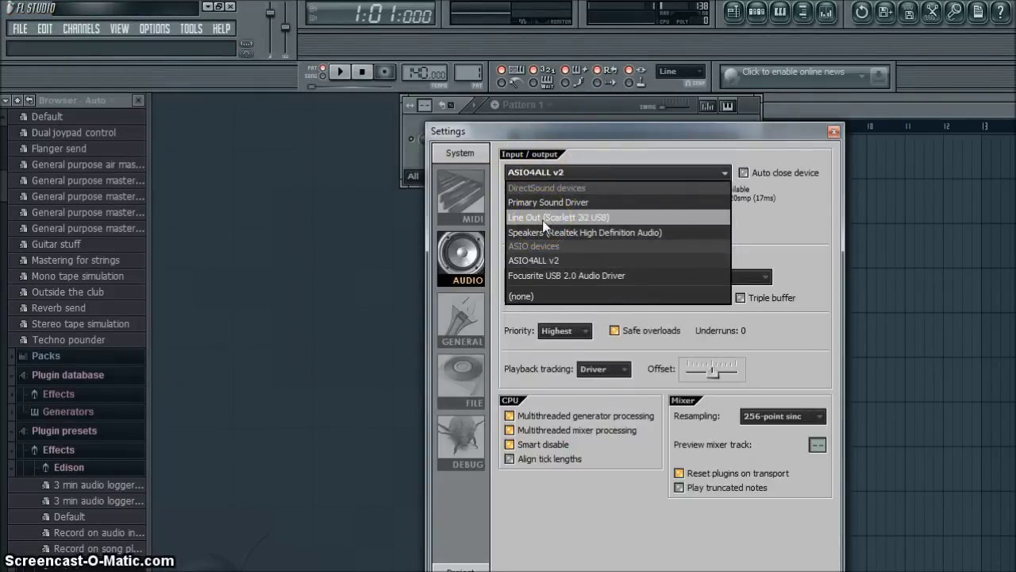
click(584, 262)
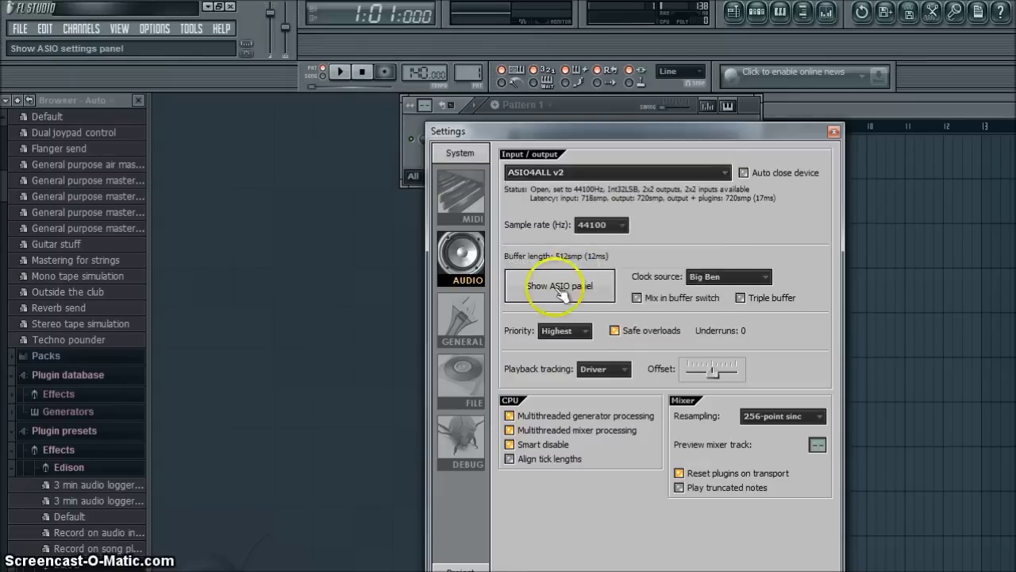
Step: Confirm Scarlett 2i2 USB appears in the ASIO4ALL panel, then close that panel
click(565, 290)
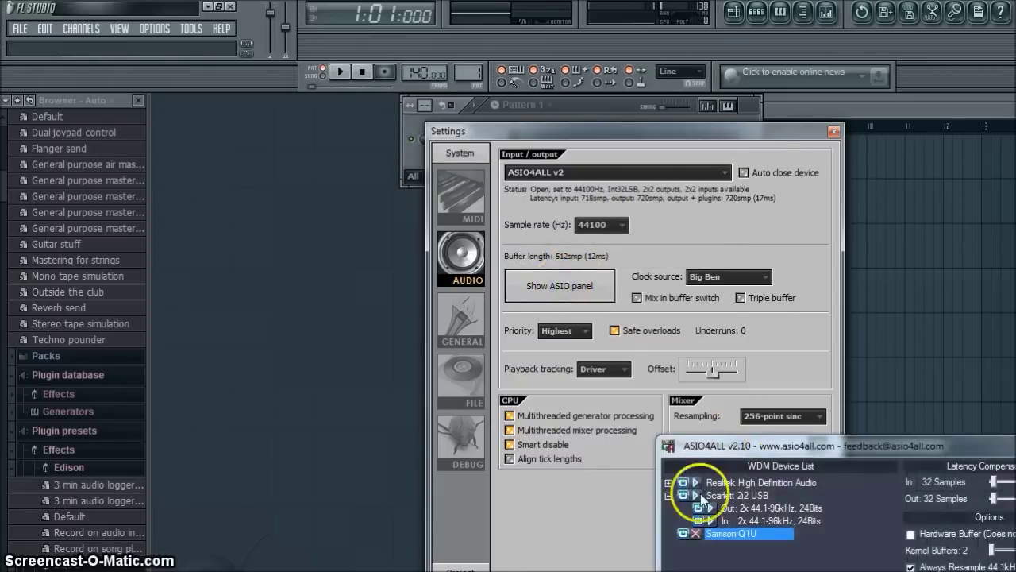
double_click(719, 495)
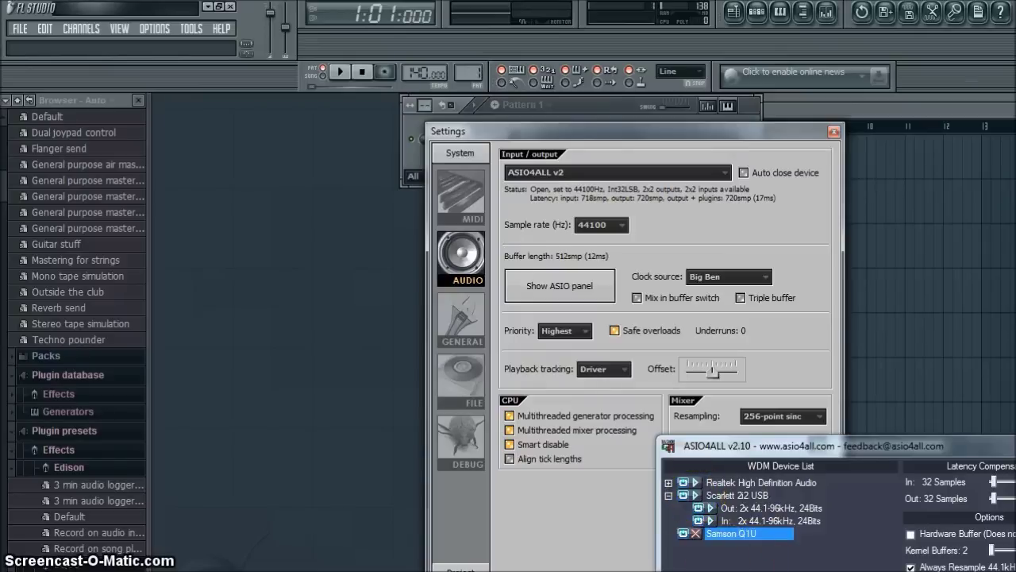
drag(823, 458, 568, 312)
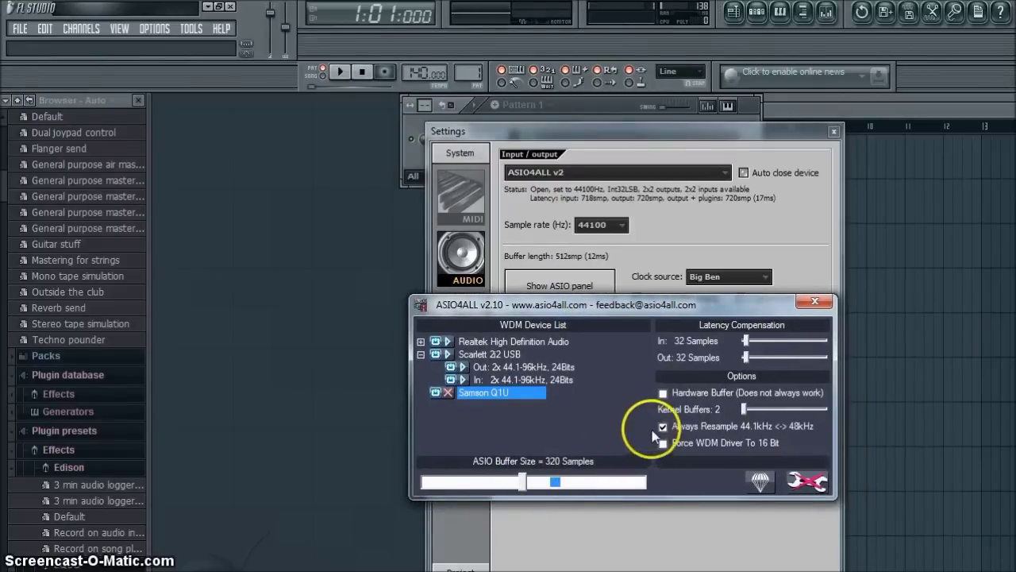
click(806, 303)
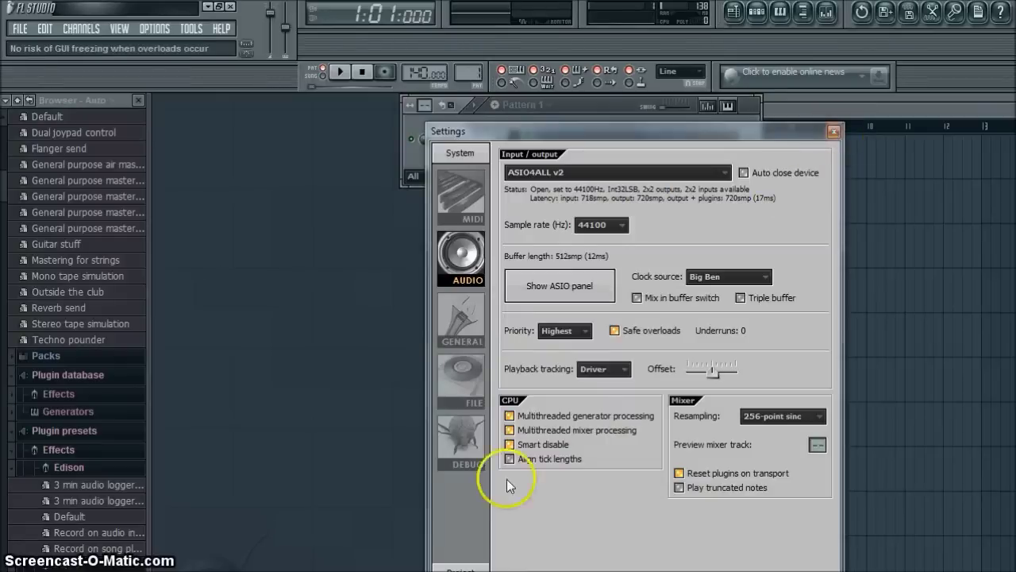
drag(597, 141, 600, 99)
Step: Title the project 'Sample' and set its genre to Hip-Hop
click(469, 533)
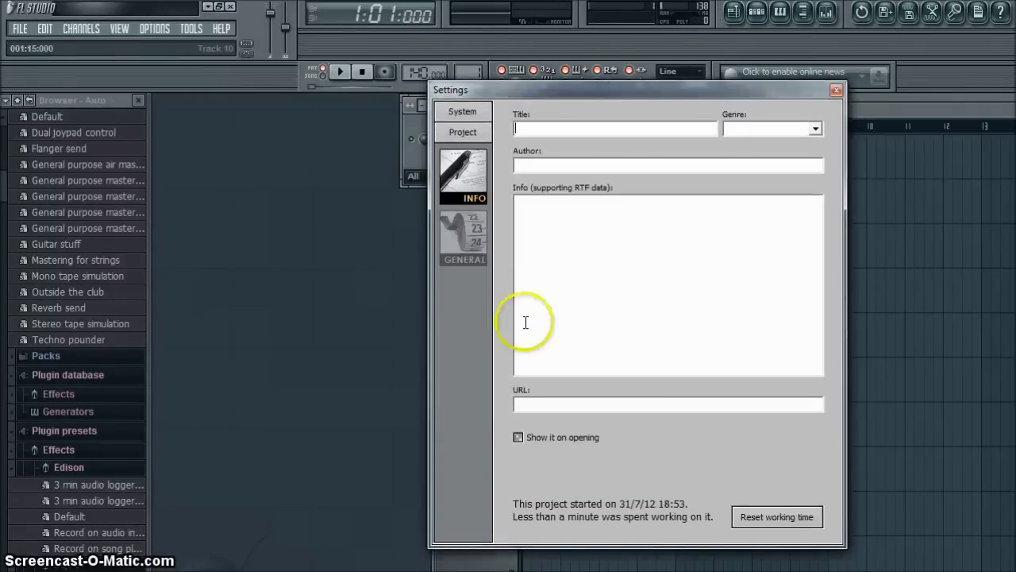
click(545, 124)
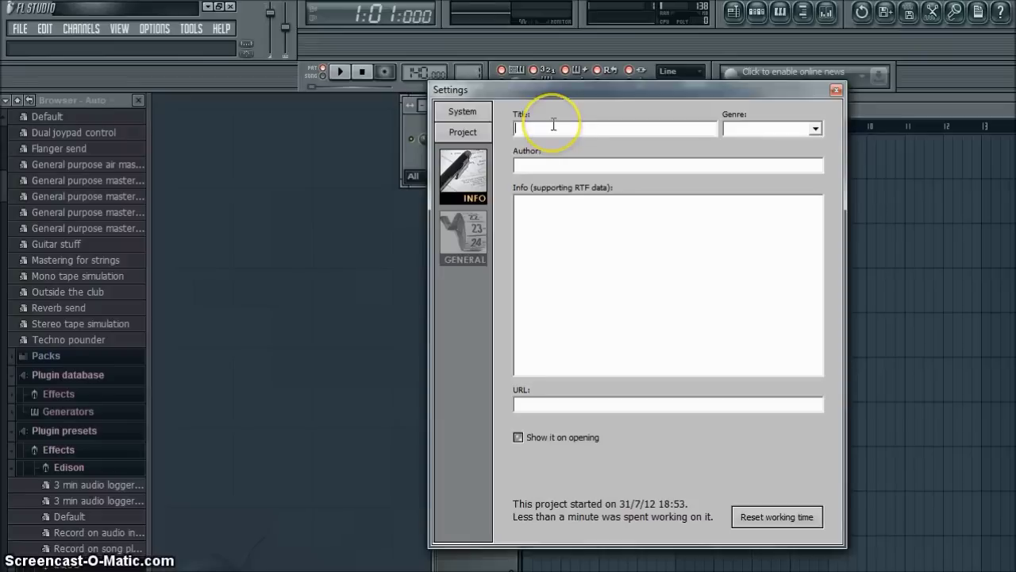
text(Sample)
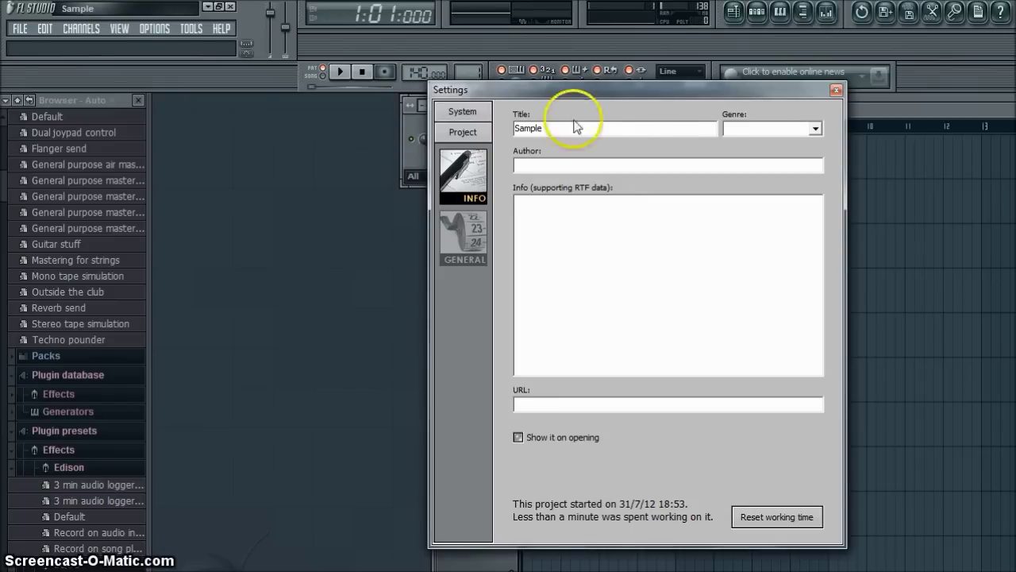
click(815, 128)
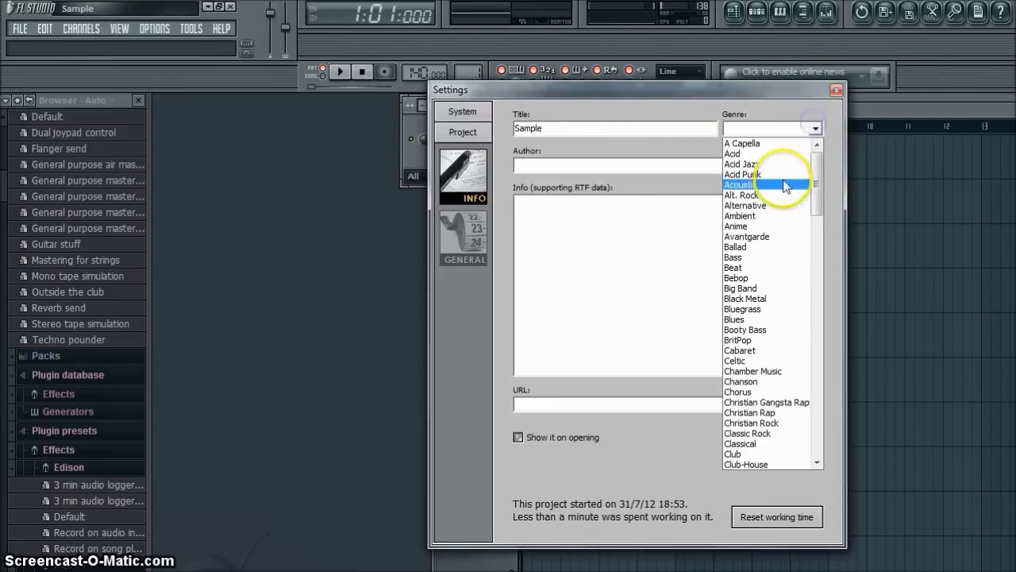
scroll(782, 211, down, 6)
scroll(779, 216, down, 10)
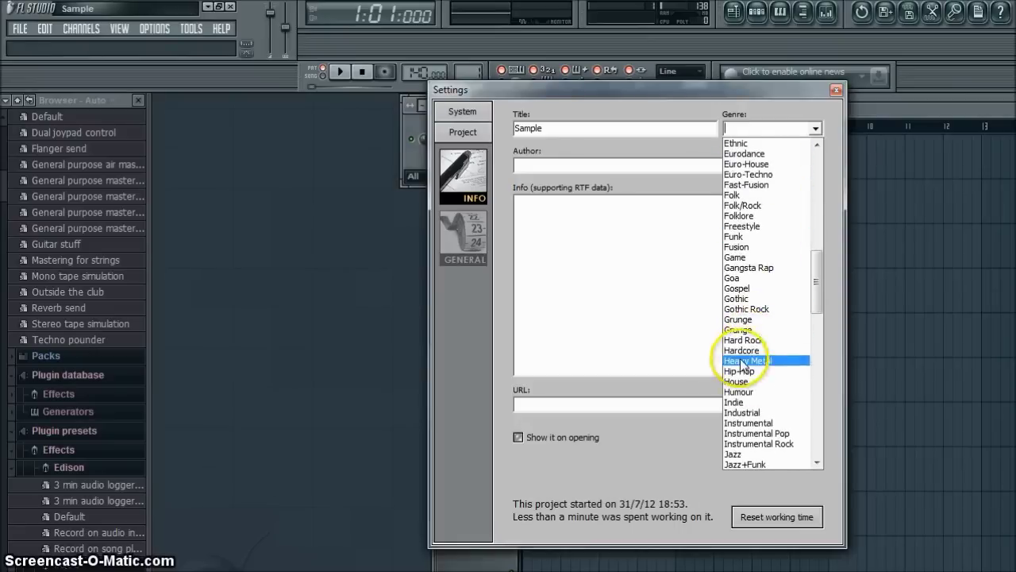
click(738, 372)
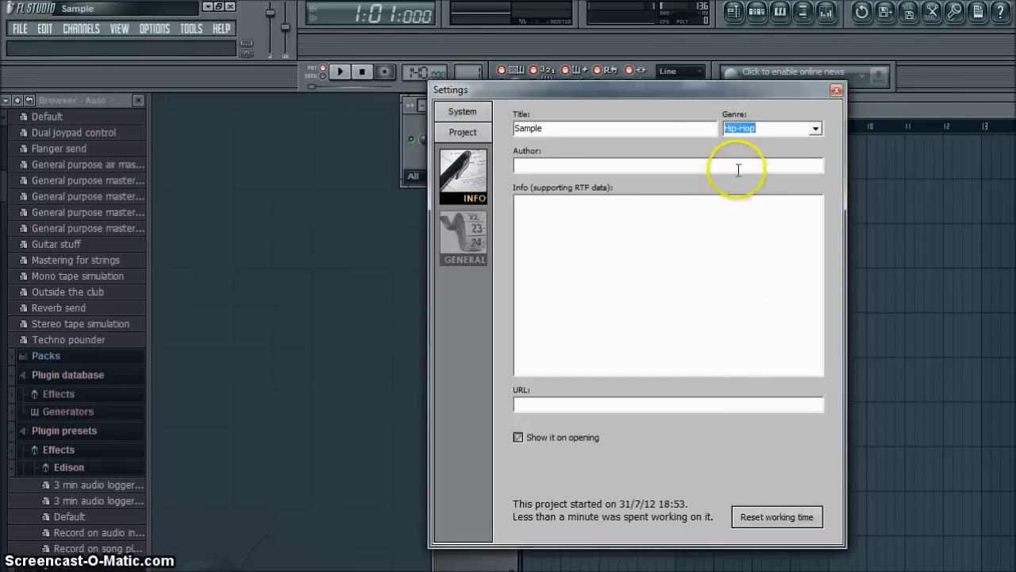
Step: Fill in the author name and switch to the General project settings page
click(738, 168)
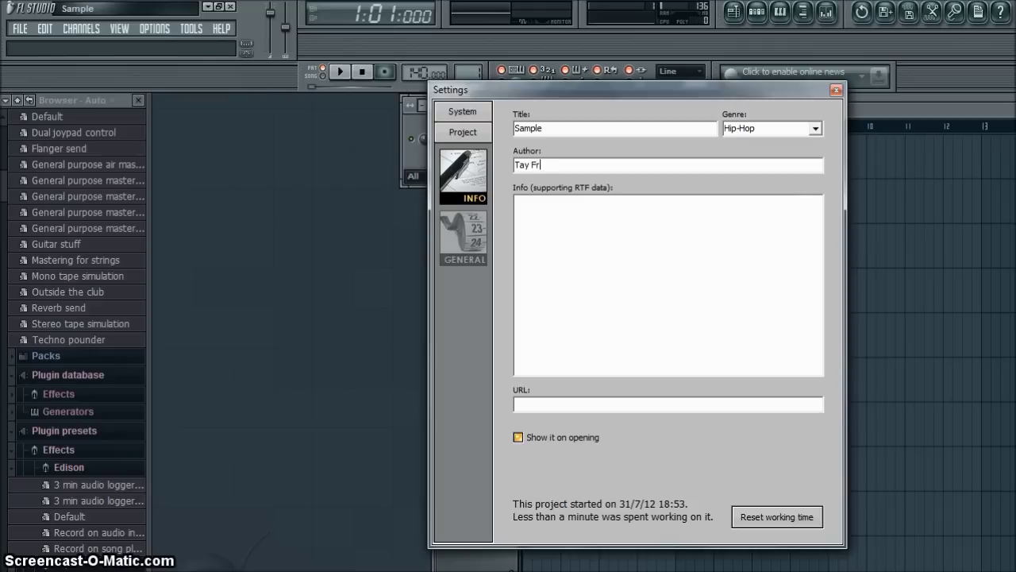
text(m Calab)
click(468, 246)
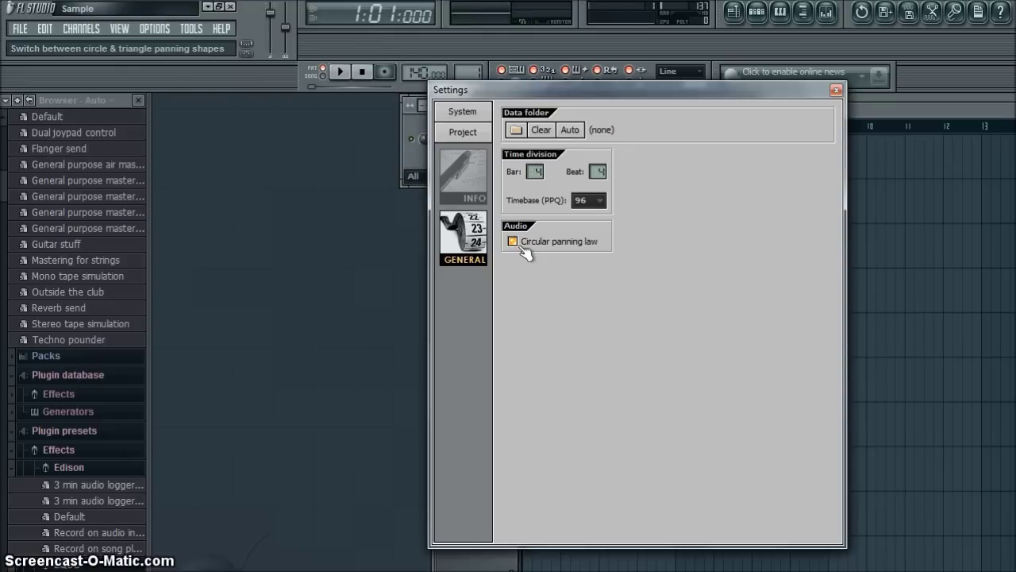
Step: Close the Settings window and show the Mixer
click(836, 90)
click(826, 12)
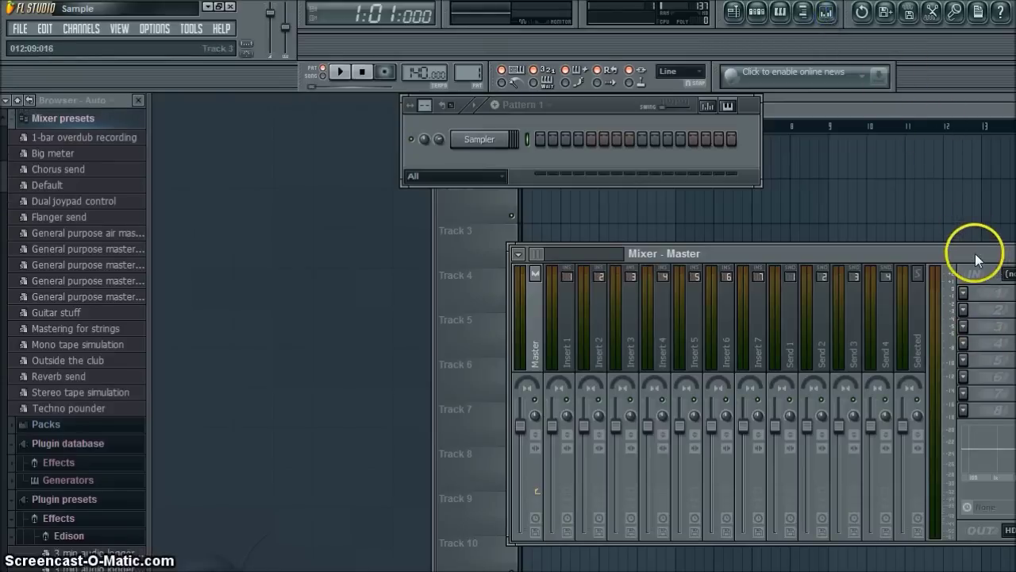
Step: Set mixer Insert 1's audio input to Scarlett 2i2 USB 1
drag(974, 253, 800, 233)
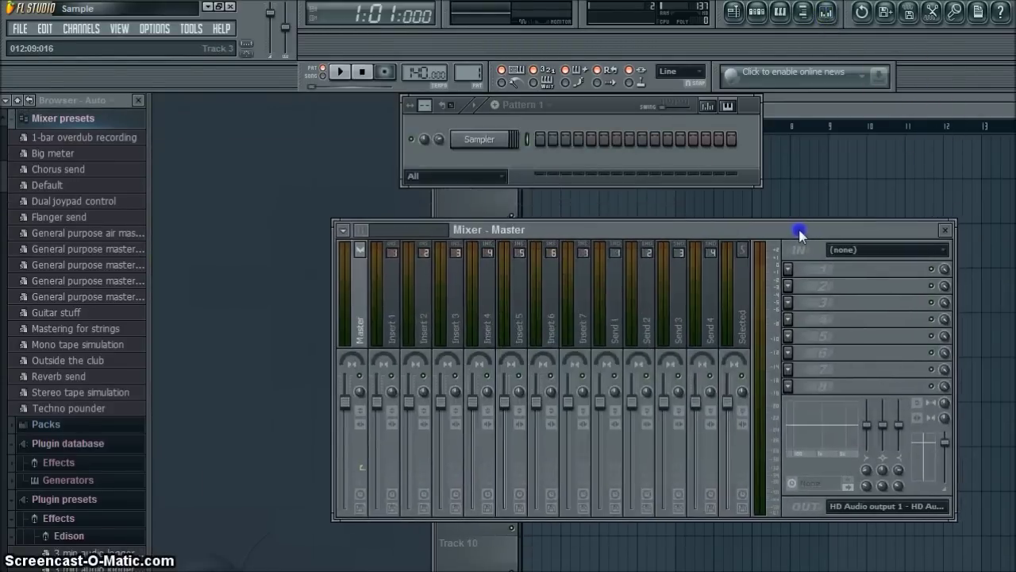
click(397, 328)
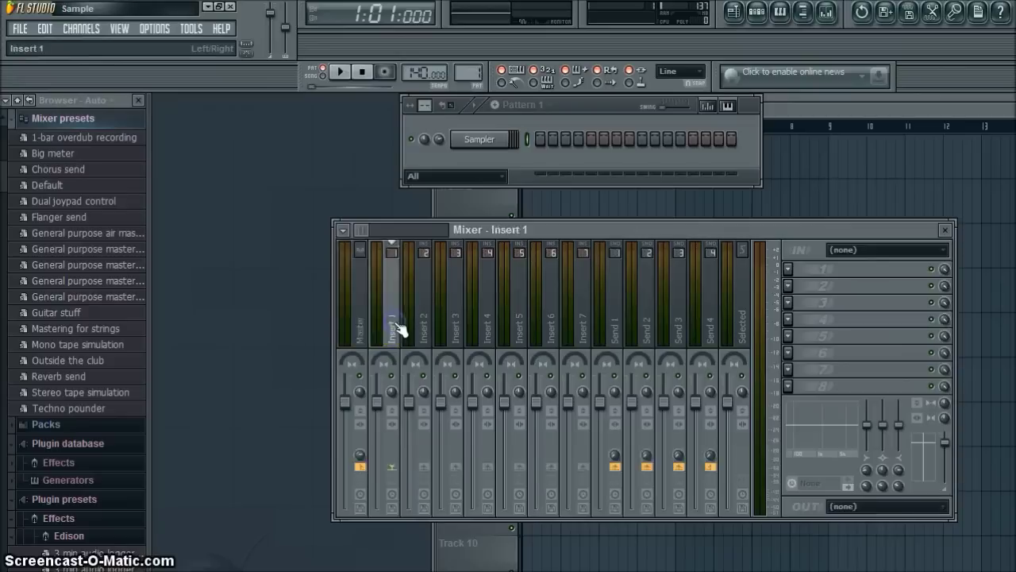
click(405, 327)
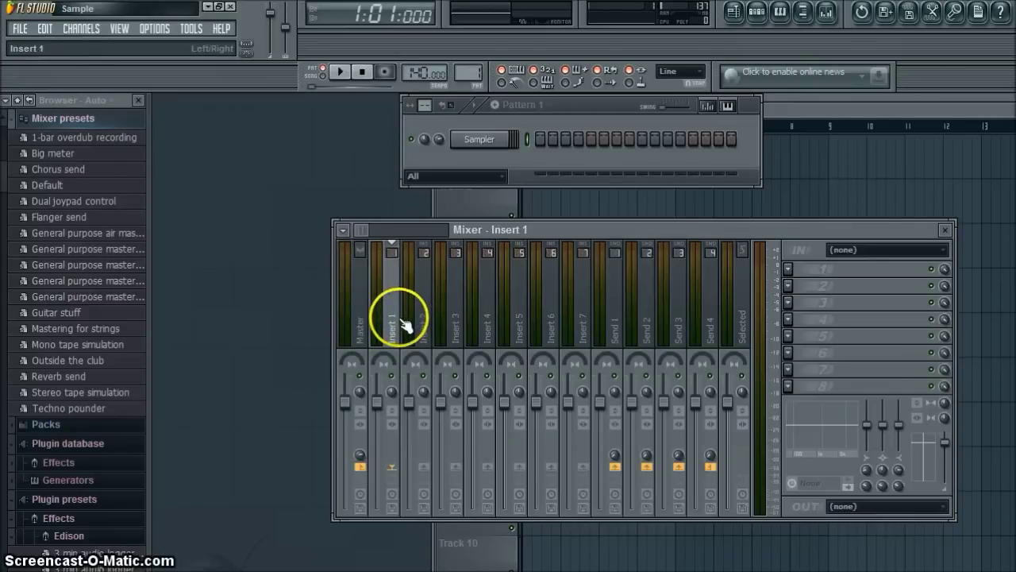
click(878, 251)
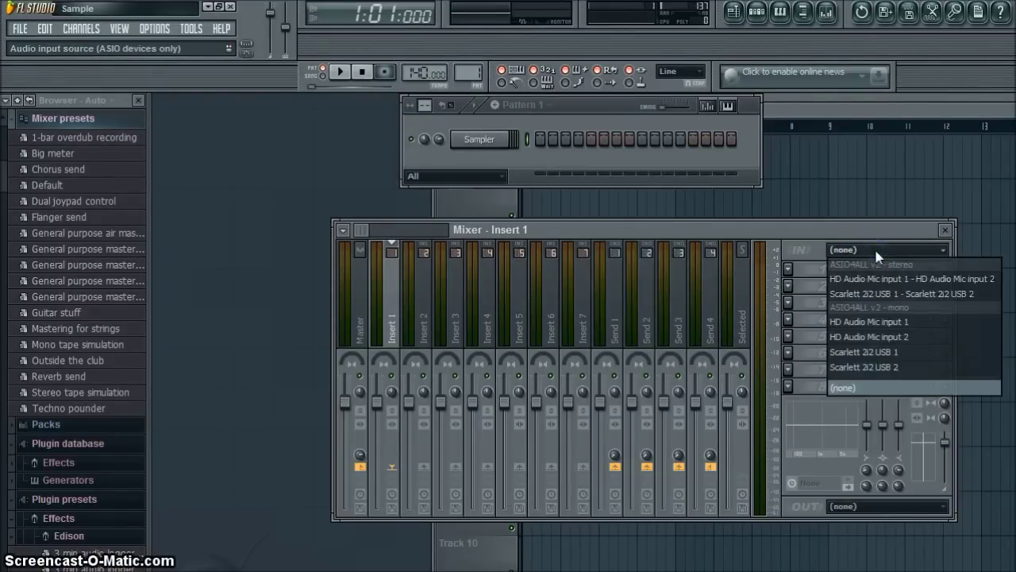
drag(877, 255, 887, 353)
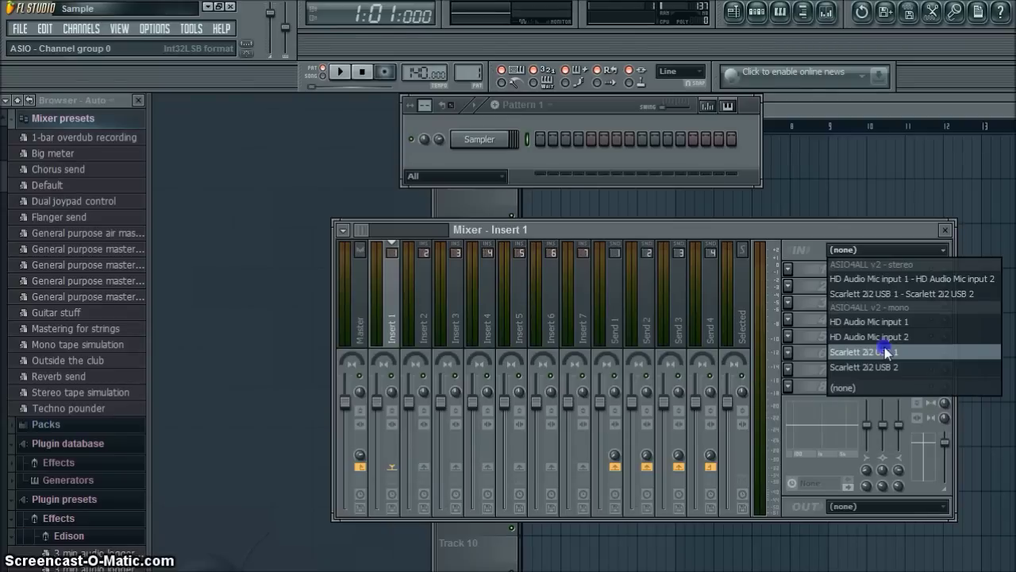
click(885, 351)
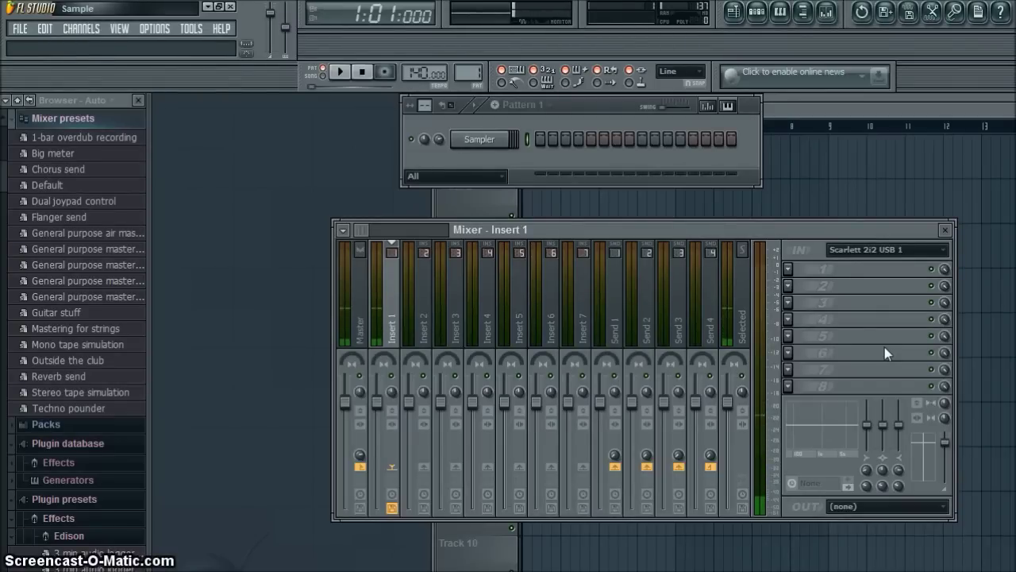
click(790, 270)
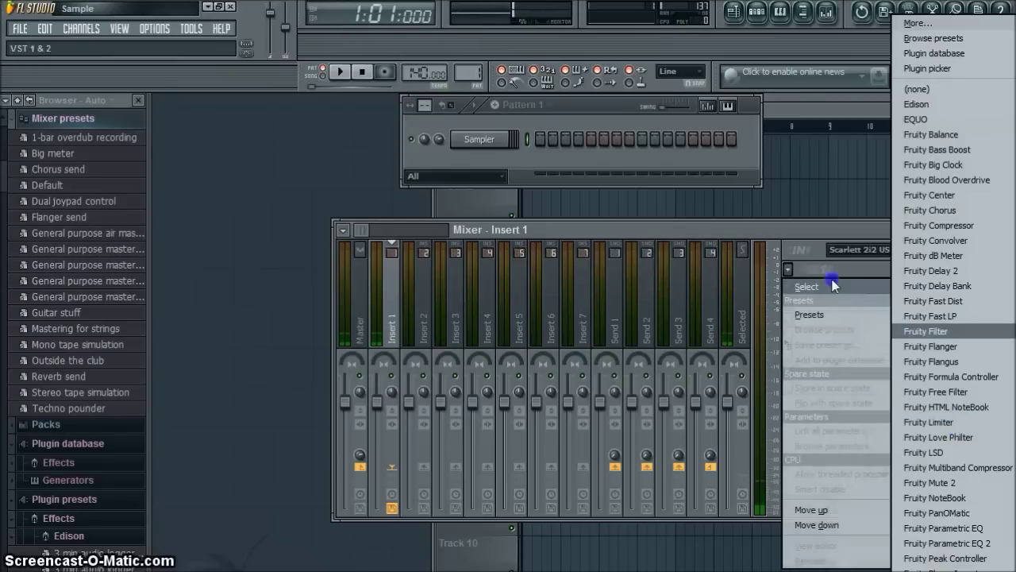
Step: Load Fruity Limiter into Insert 1's first effect slot with the Noise gate preset
click(815, 258)
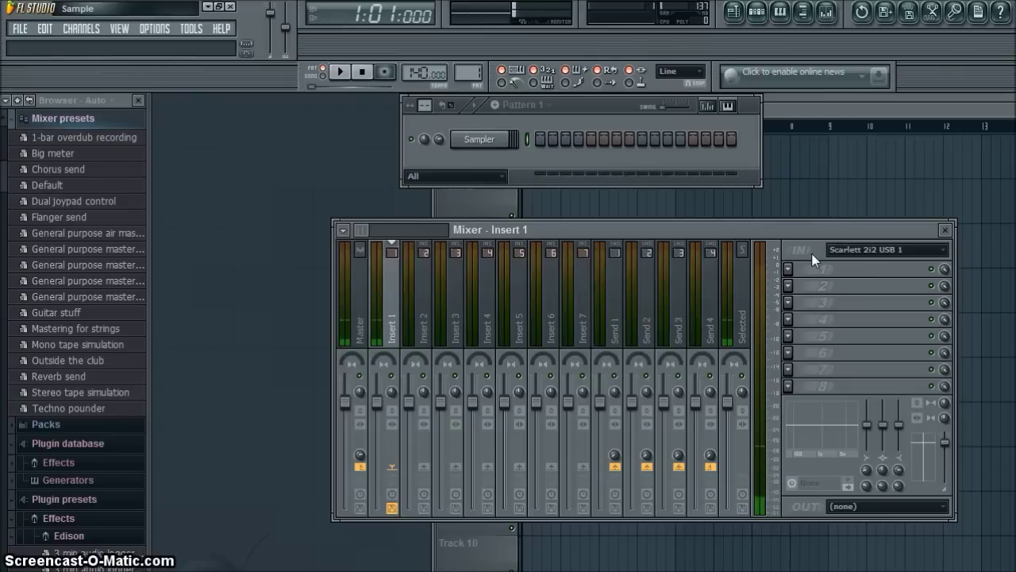
drag(858, 257, 800, 276)
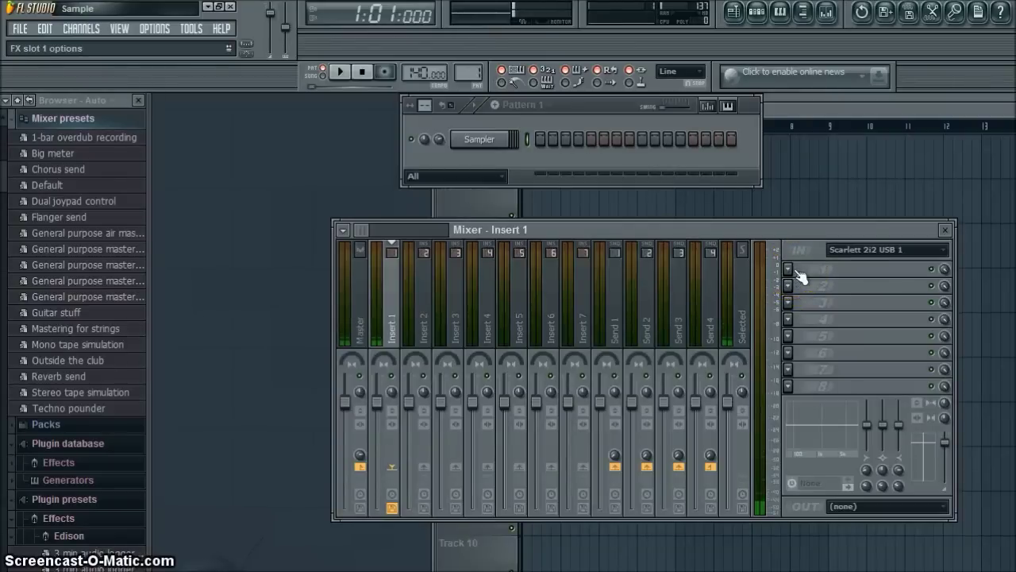
click(790, 272)
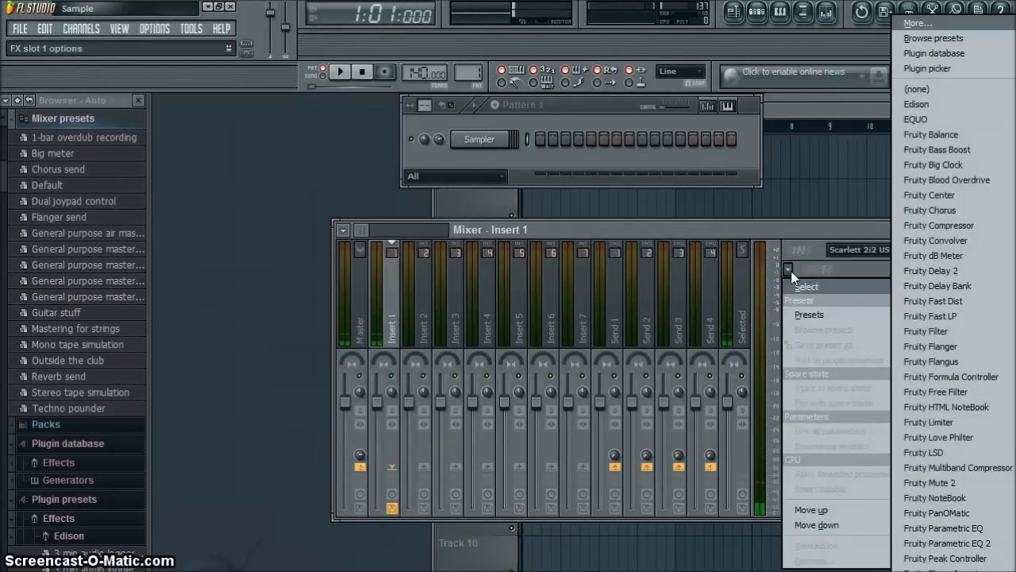
drag(792, 276, 949, 425)
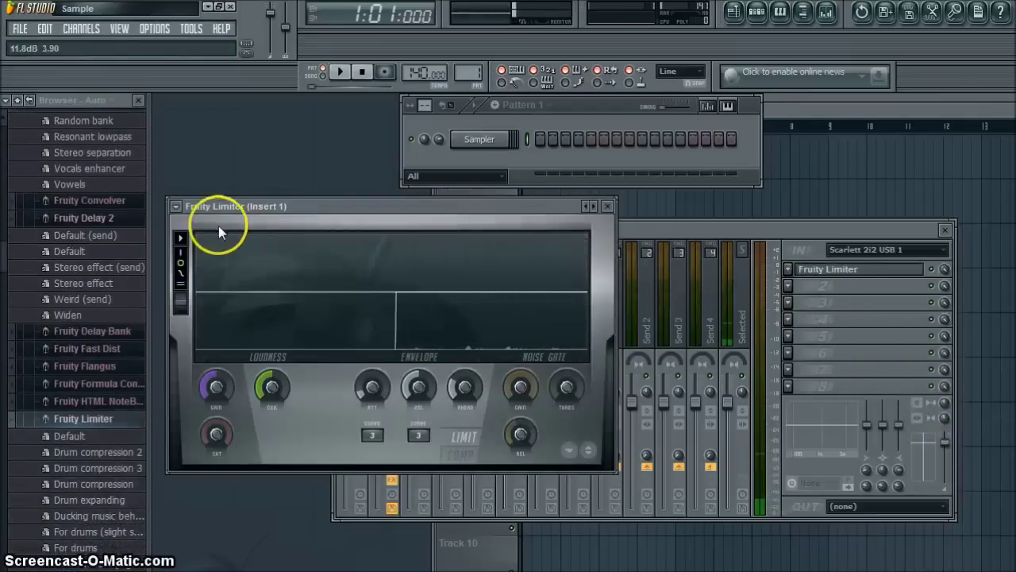
click(175, 205)
mouse_move(283, 265)
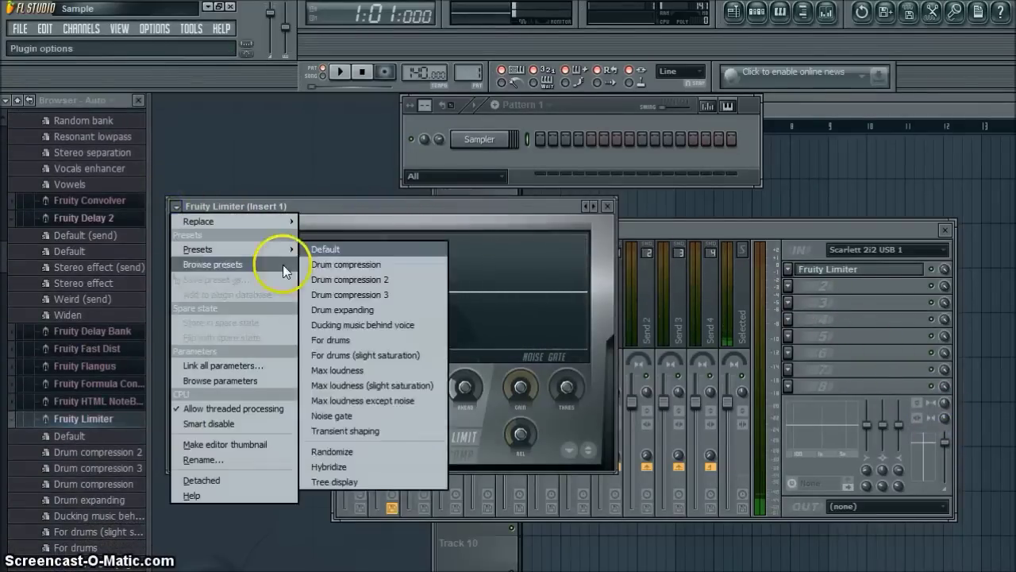
click(392, 417)
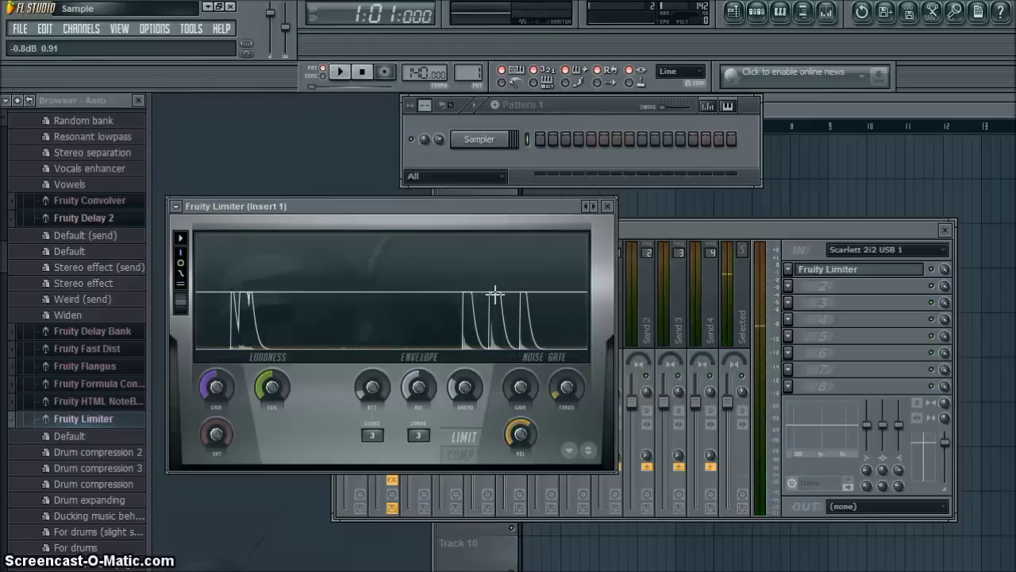
click(606, 206)
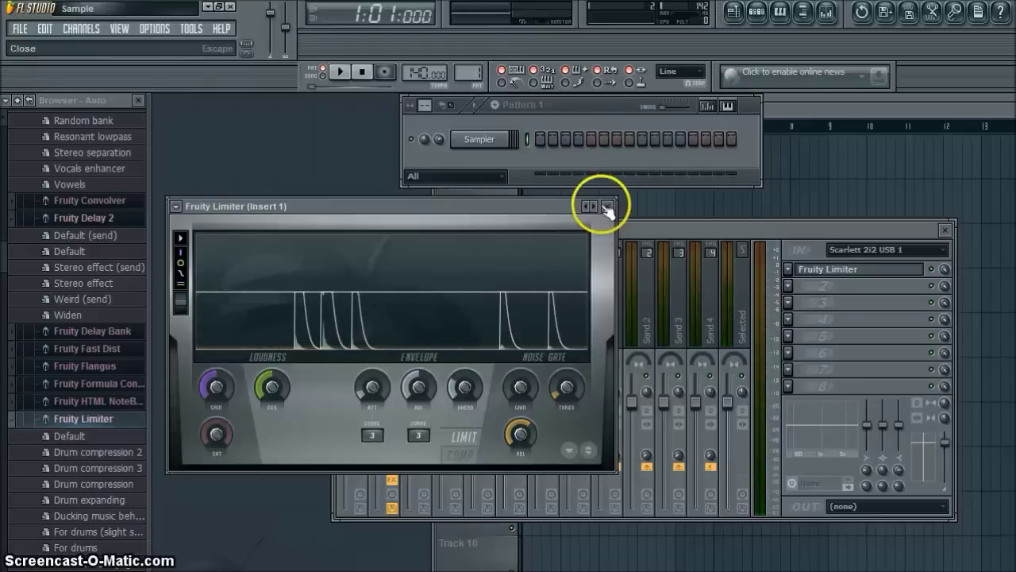
Step: Close the limiter and choose Load sample from the Sampler channel's menu
click(751, 274)
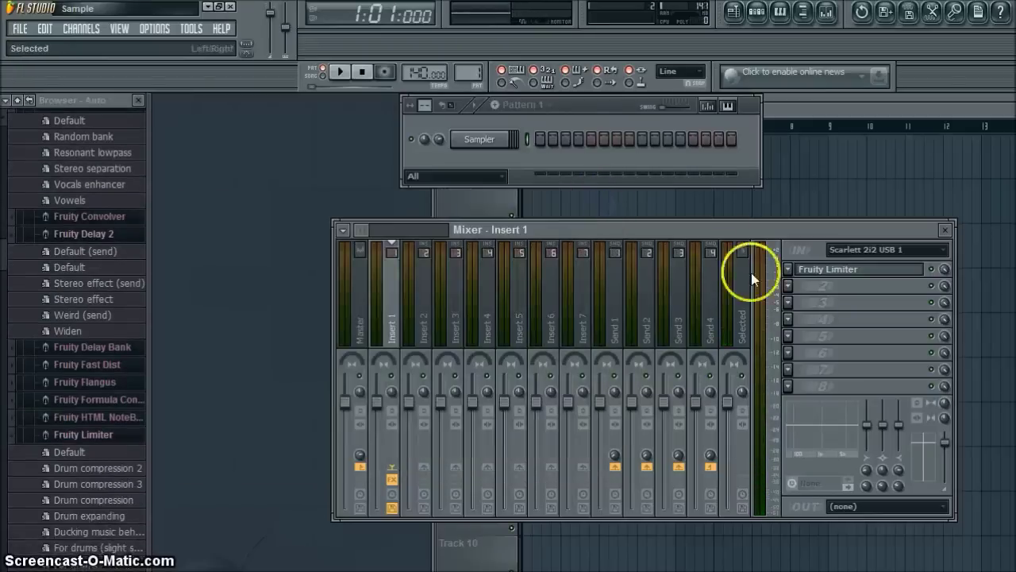
click(493, 179)
click(487, 174)
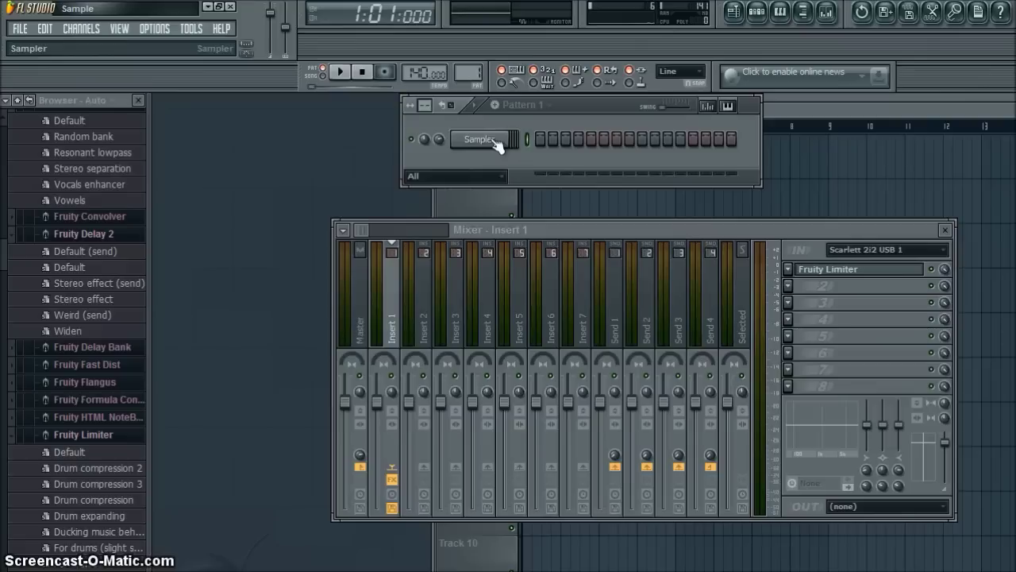
right_click(492, 141)
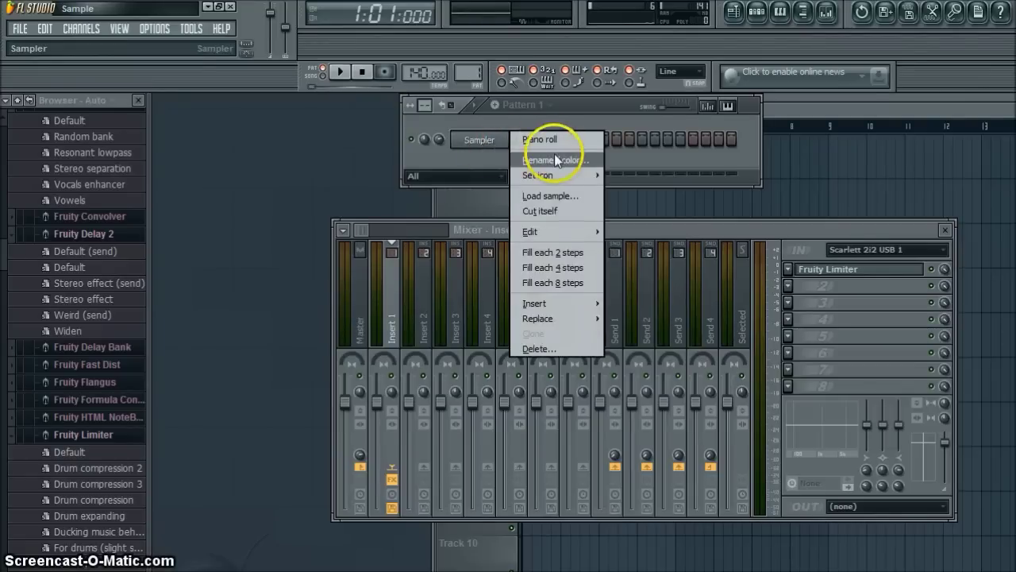
click(488, 146)
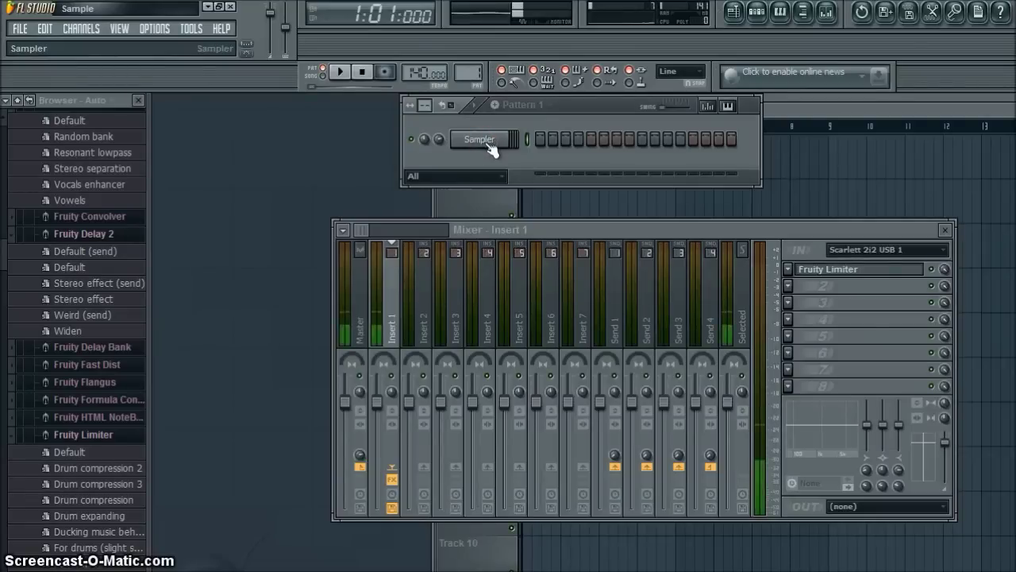
right_click(488, 146)
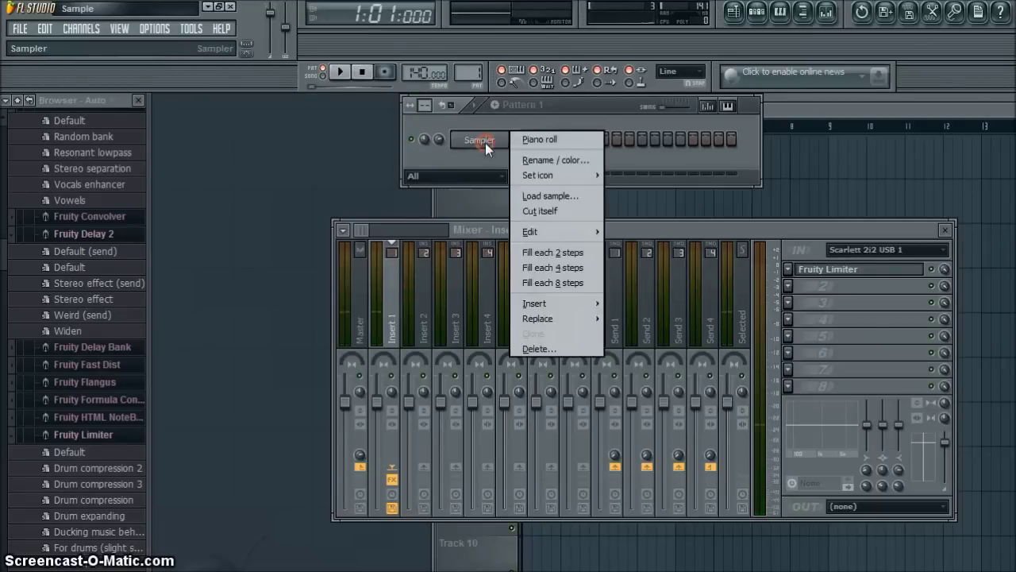
click(573, 198)
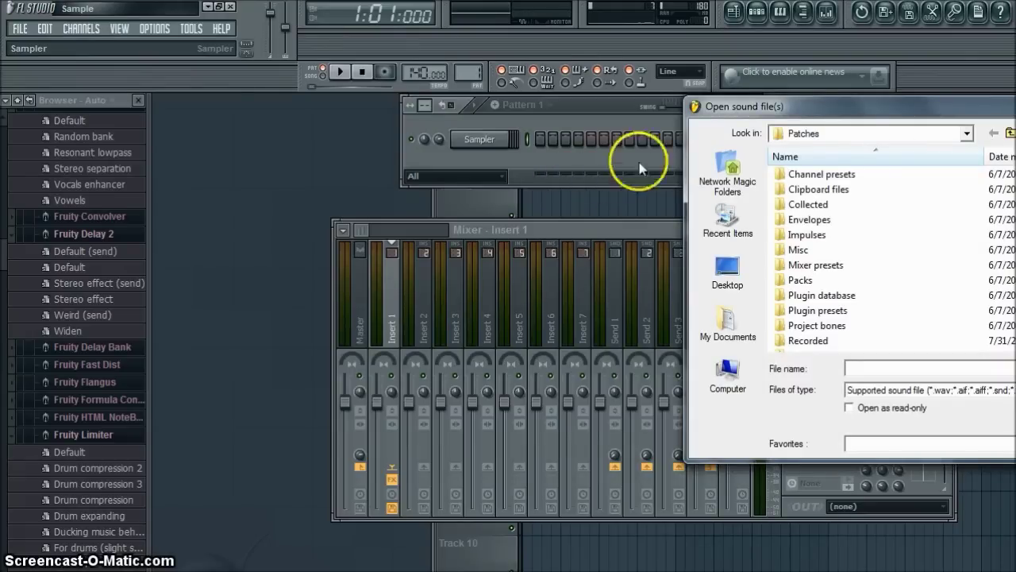
Step: Open the music folder inside My Documents in the Open sound file dialog
click(732, 322)
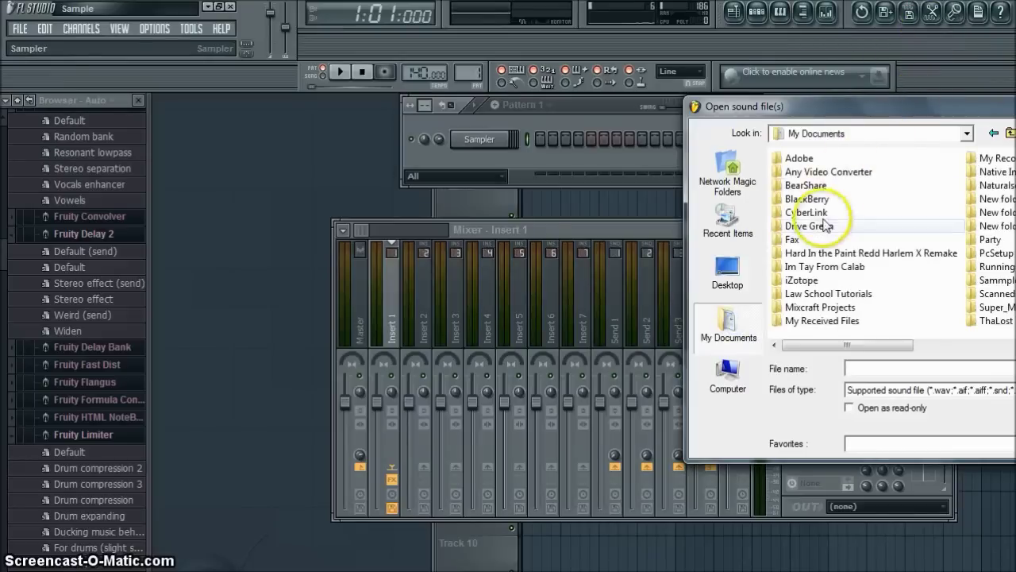
click(824, 270)
double_click(824, 270)
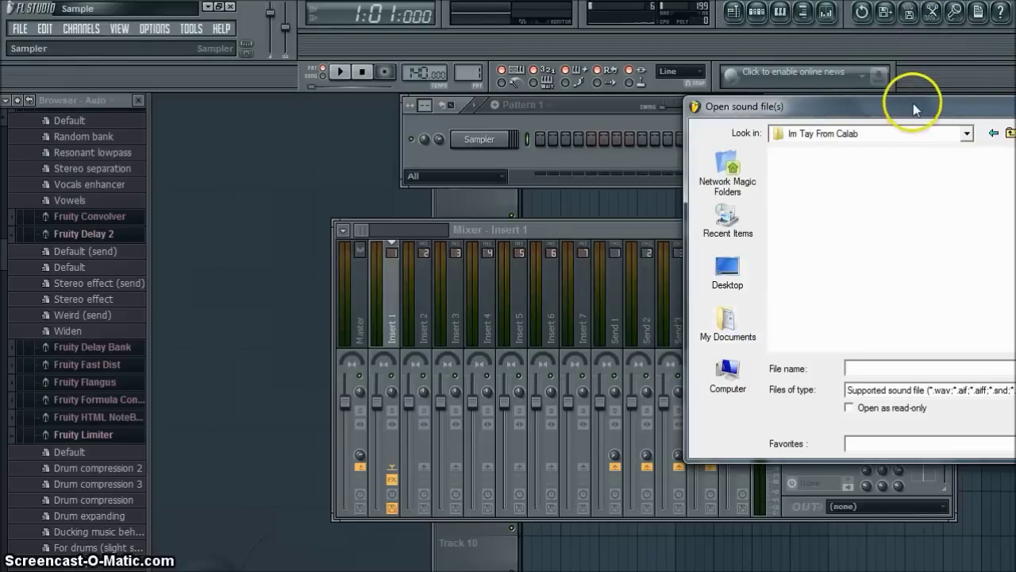
drag(913, 104, 737, 78)
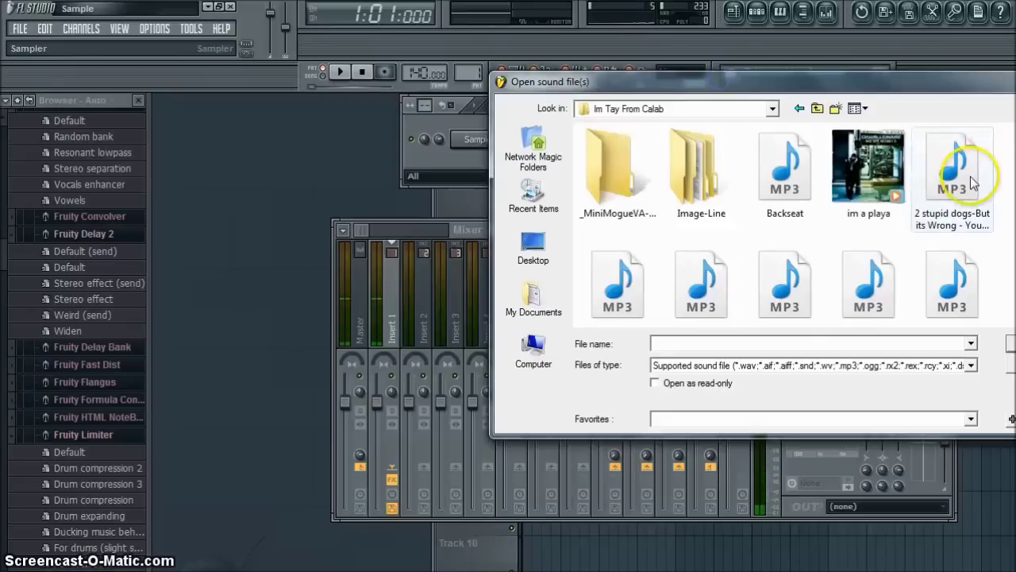
Step: Open the beats folder and load the Dj-Drama-Ft.-T.I. instrumental into Sampler
scroll(969, 176, down, 3)
scroll(919, 182, down, 8)
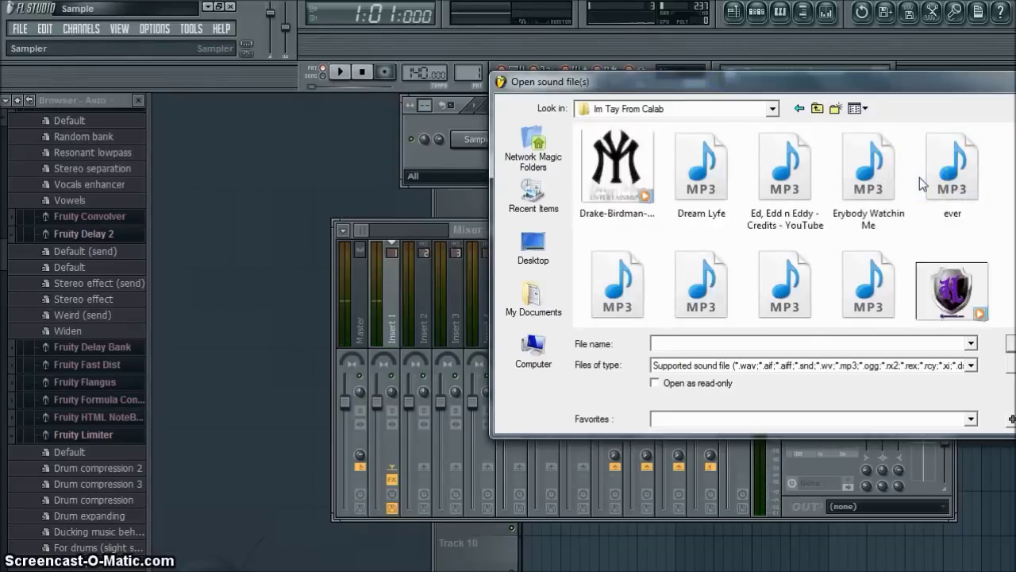
scroll(905, 170, down, 5)
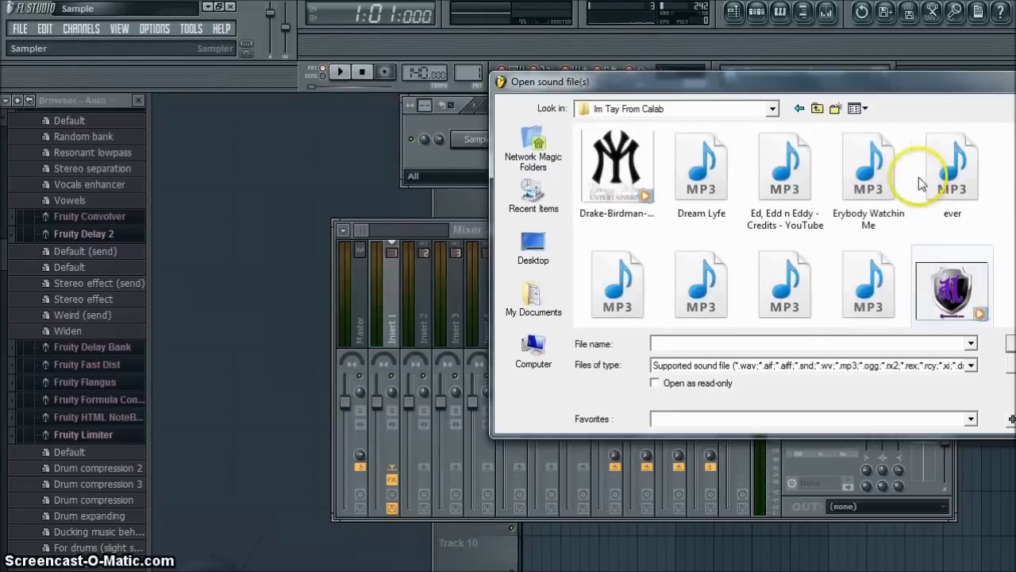
scroll(637, 171, down, 5)
scroll(637, 171, down, 2)
scroll(639, 171, up, 8)
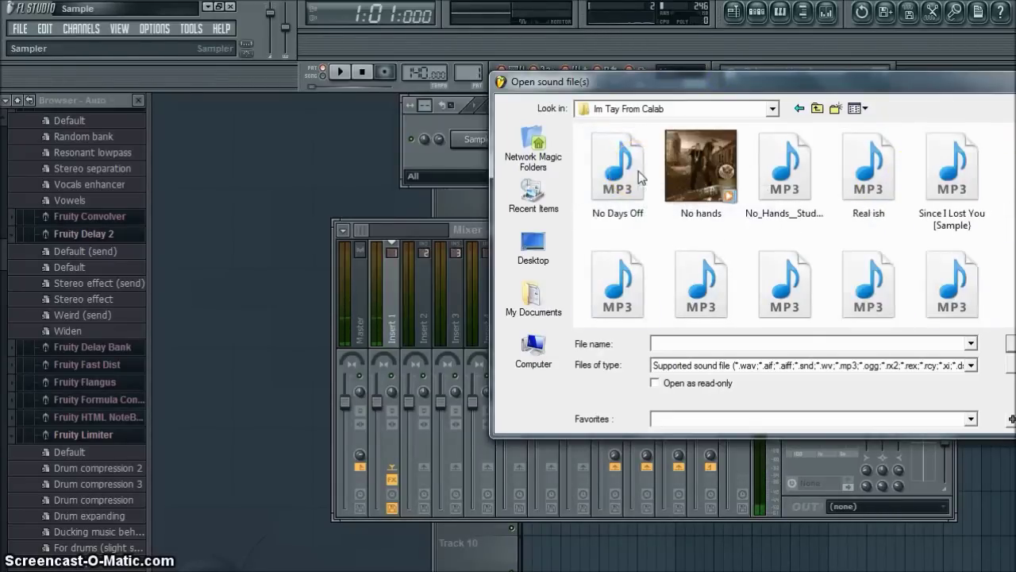
scroll(638, 171, down, 20)
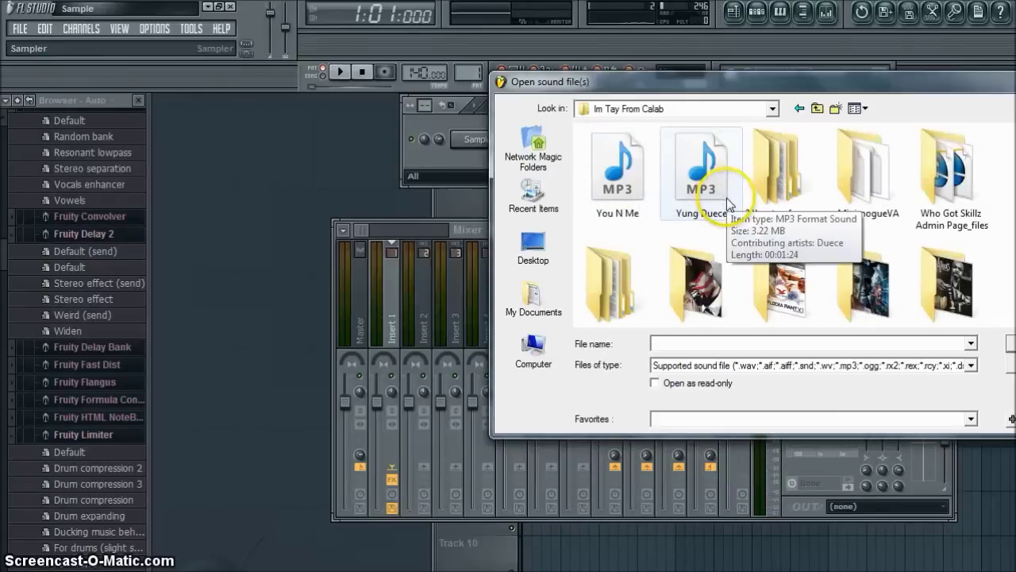
scroll(713, 209, down, 10)
double_click(708, 233)
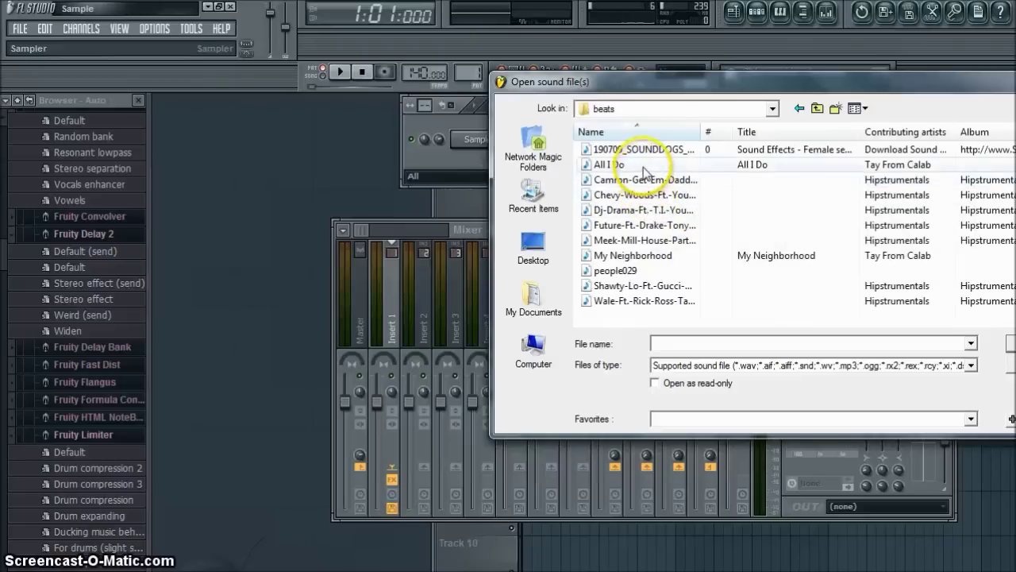
click(653, 209)
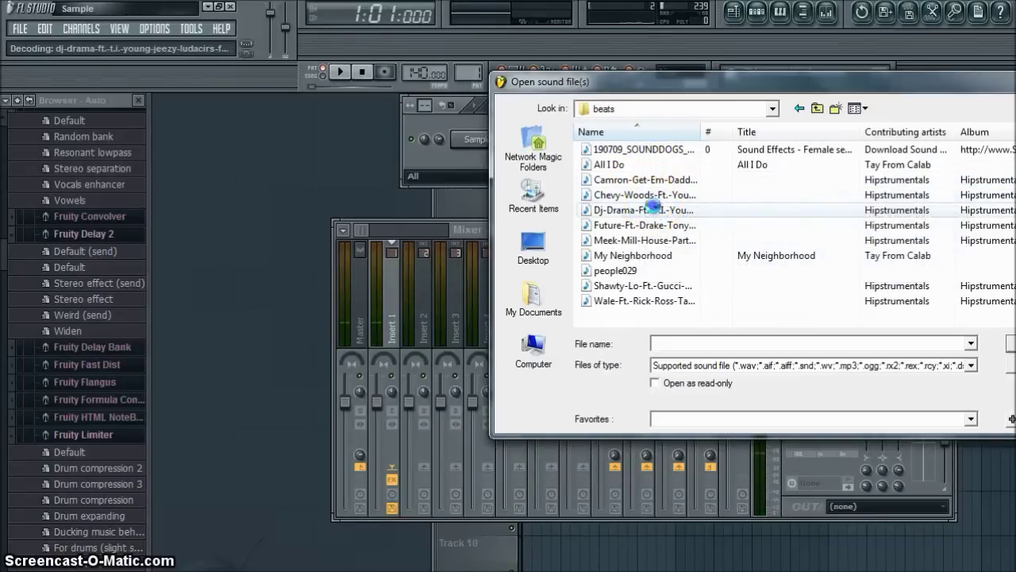
double_click(653, 209)
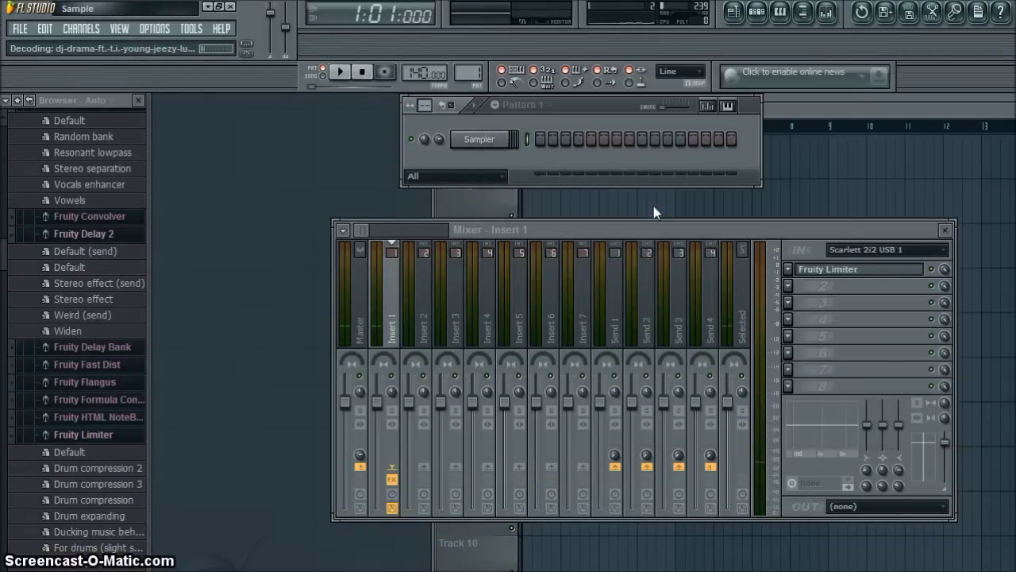
Step: Drag the instrumental's waveform from Channel settings onto Playlist Track 1 at bar 1
click(499, 150)
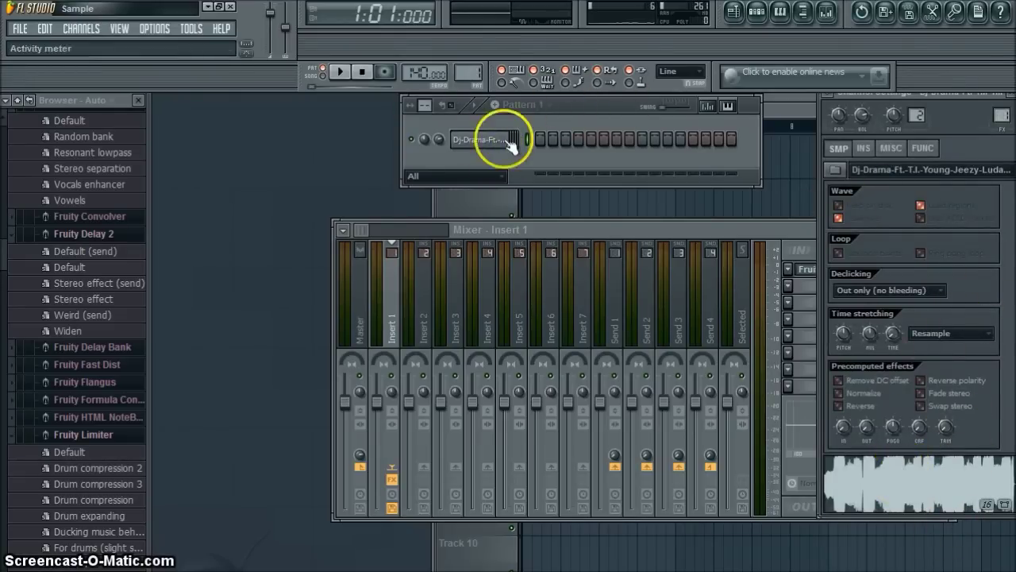
click(472, 141)
click(479, 143)
click(908, 517)
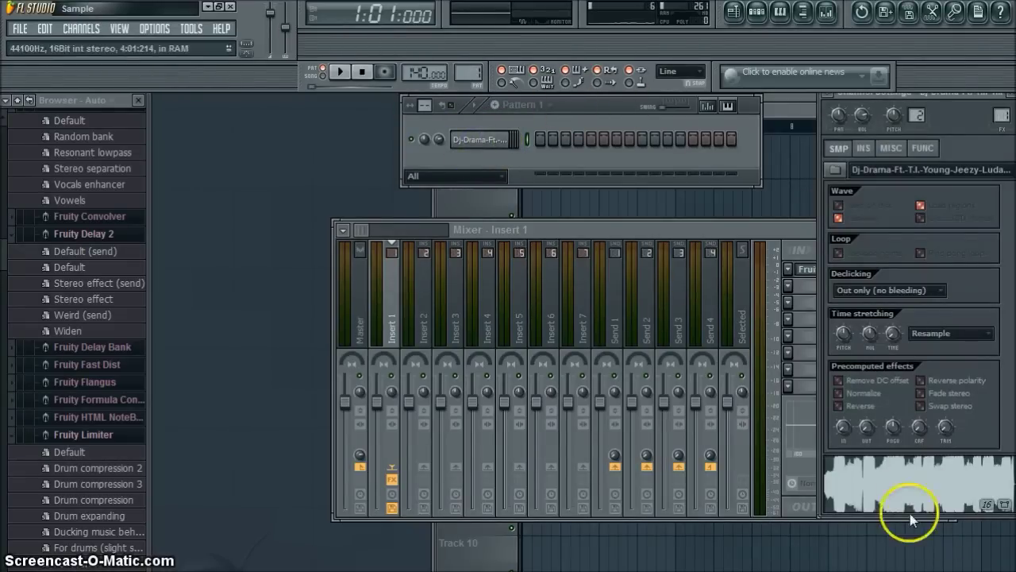
click(890, 488)
drag(1012, 149, 782, 158)
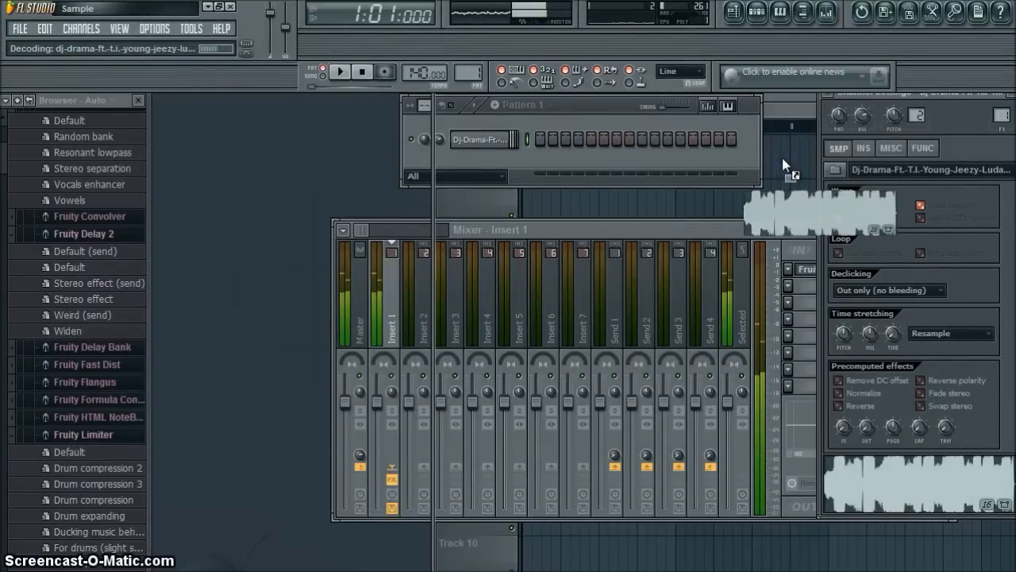
drag(783, 158, 799, 154)
drag(833, 170, 530, 132)
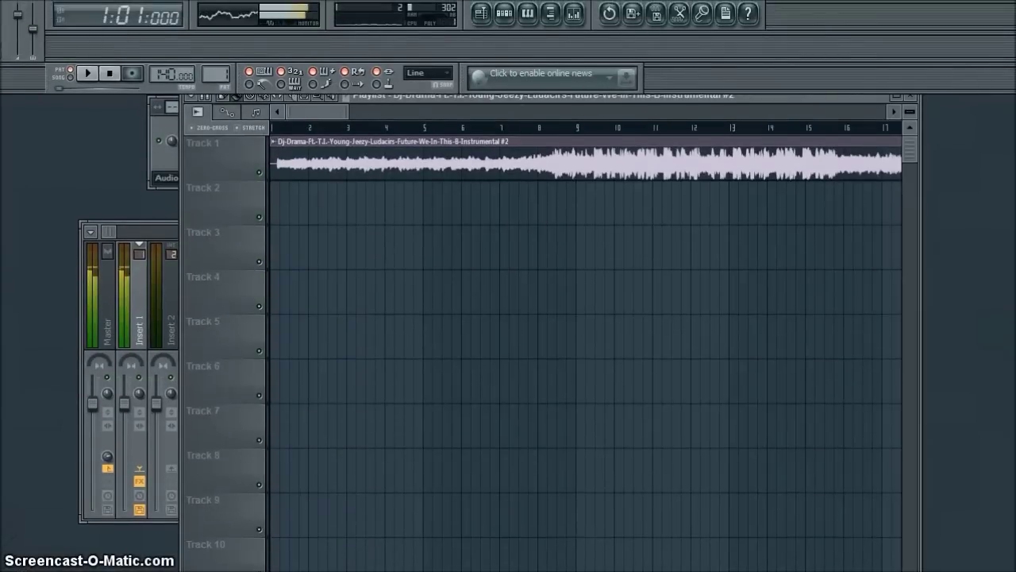
Step: Stretch the playlist to full screen width and show the record-audio options
click(954, 100)
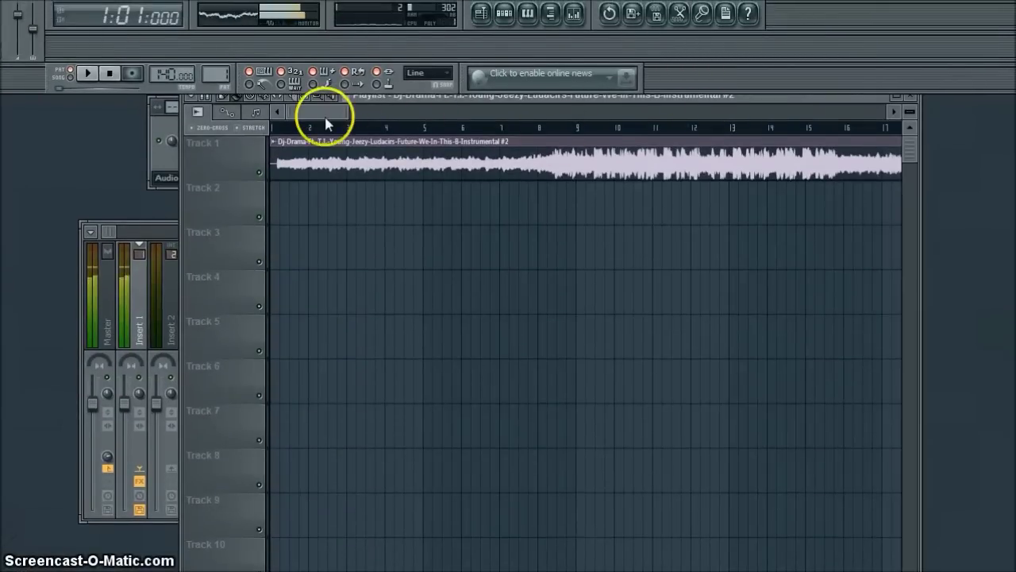
click(189, 148)
drag(177, 149, 1, 149)
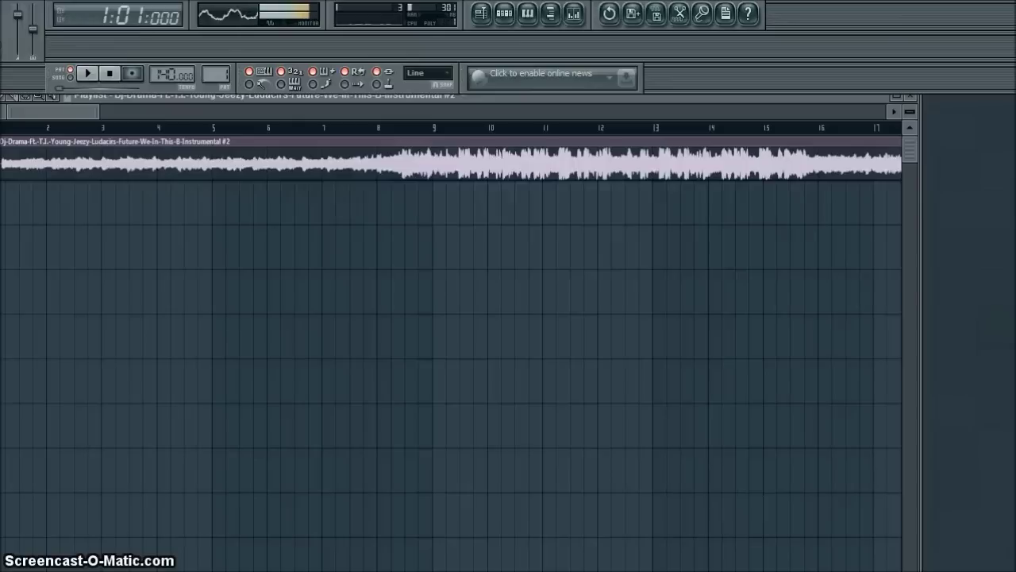
drag(915, 482, 1008, 481)
click(170, 153)
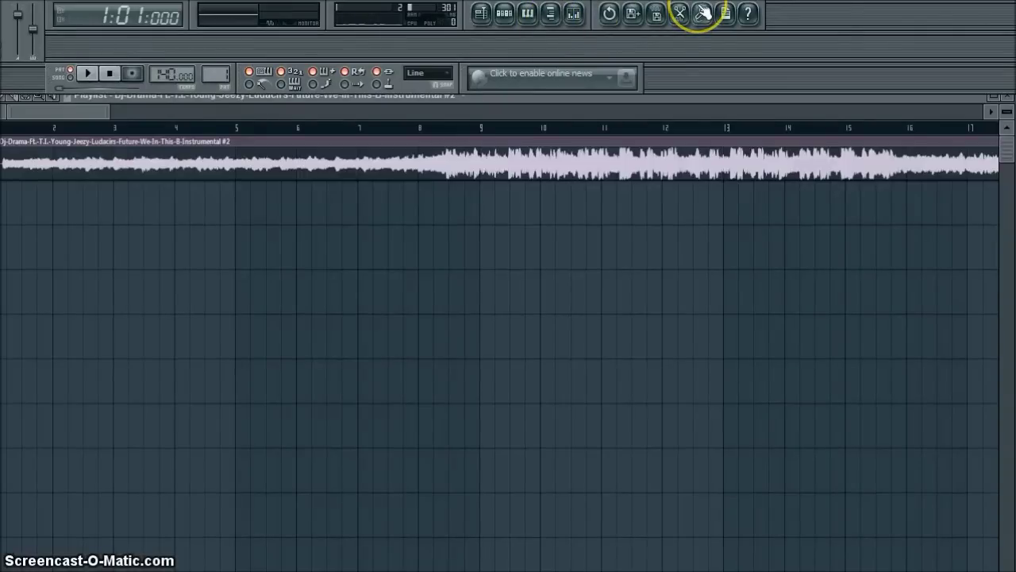
click(702, 14)
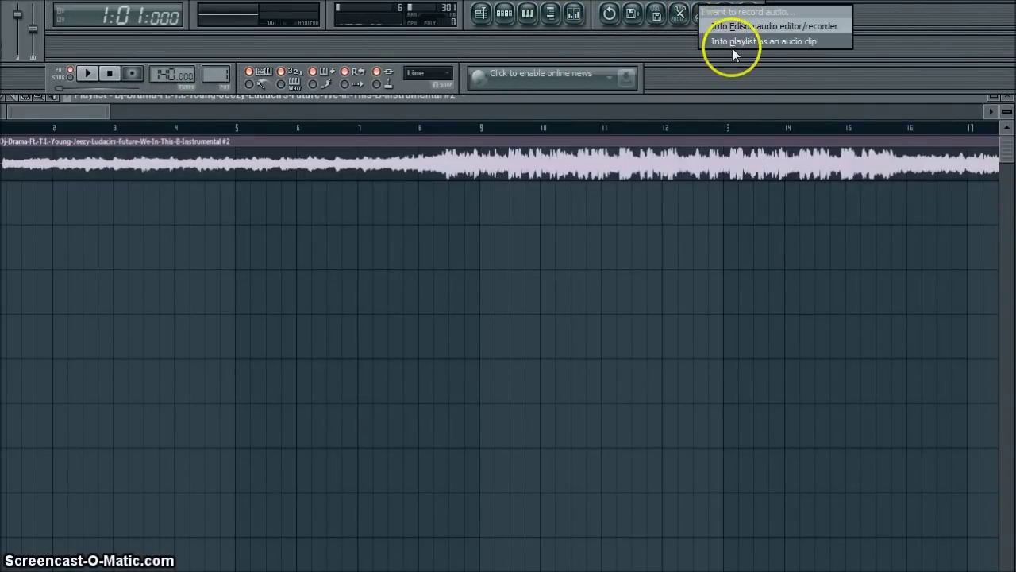
Step: Record a vocal take into the playlist as an audio clip while watching levels in the Mixer
click(132, 74)
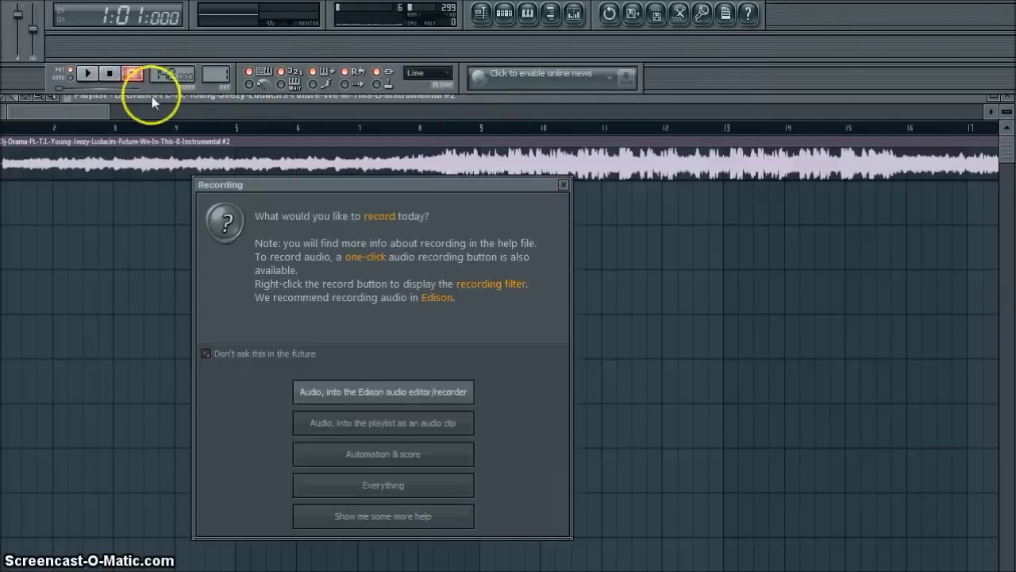
click(369, 429)
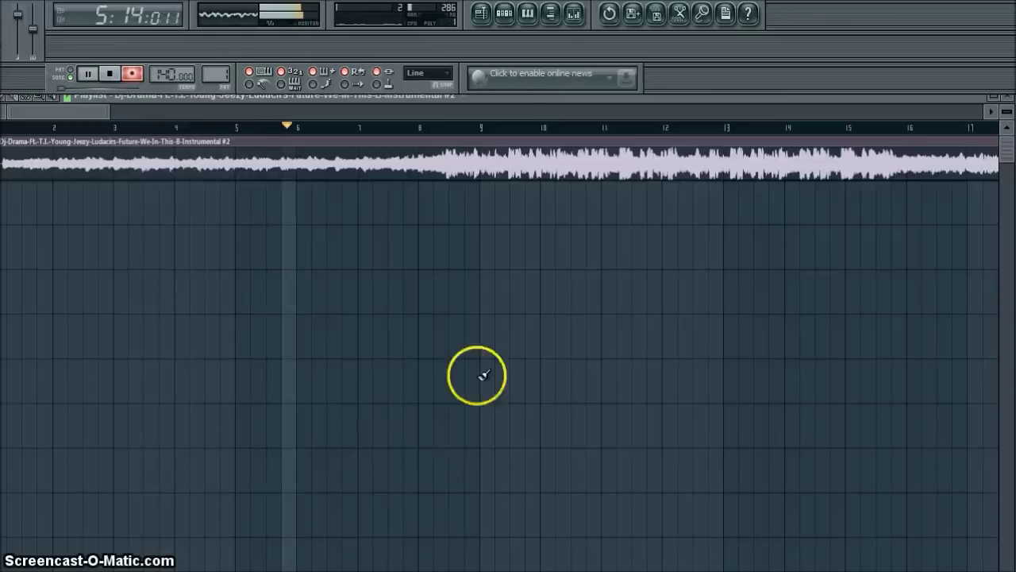
click(573, 16)
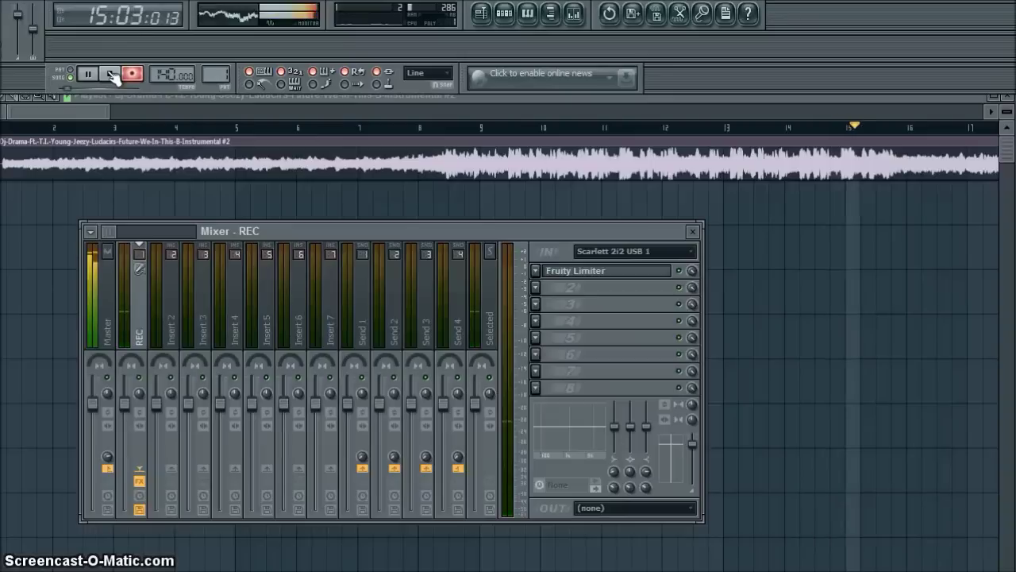
click(113, 75)
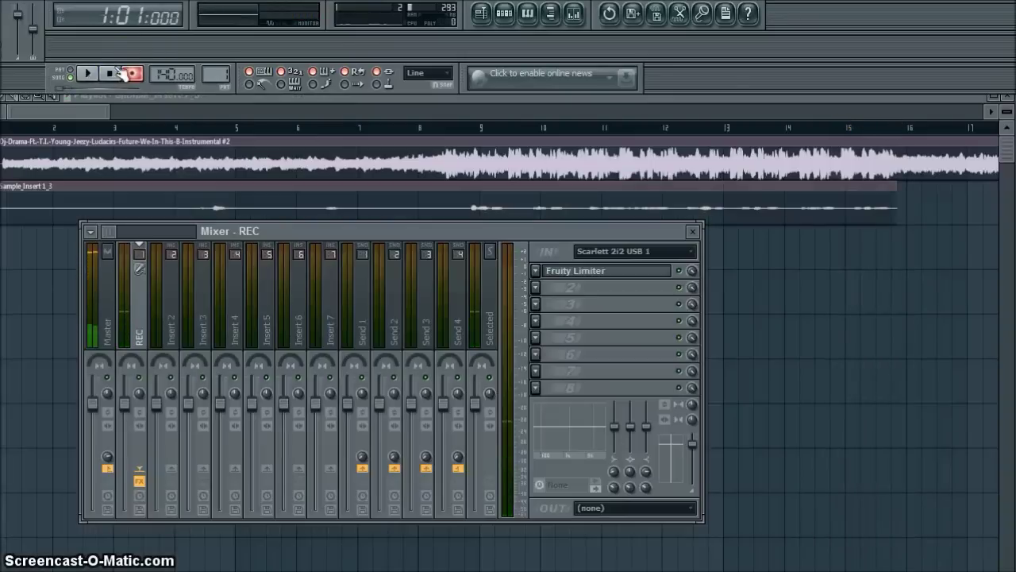
Step: Turn off recording mode, move the song position to bar 2, and dock the Channel Rack on the right
click(133, 74)
click(80, 133)
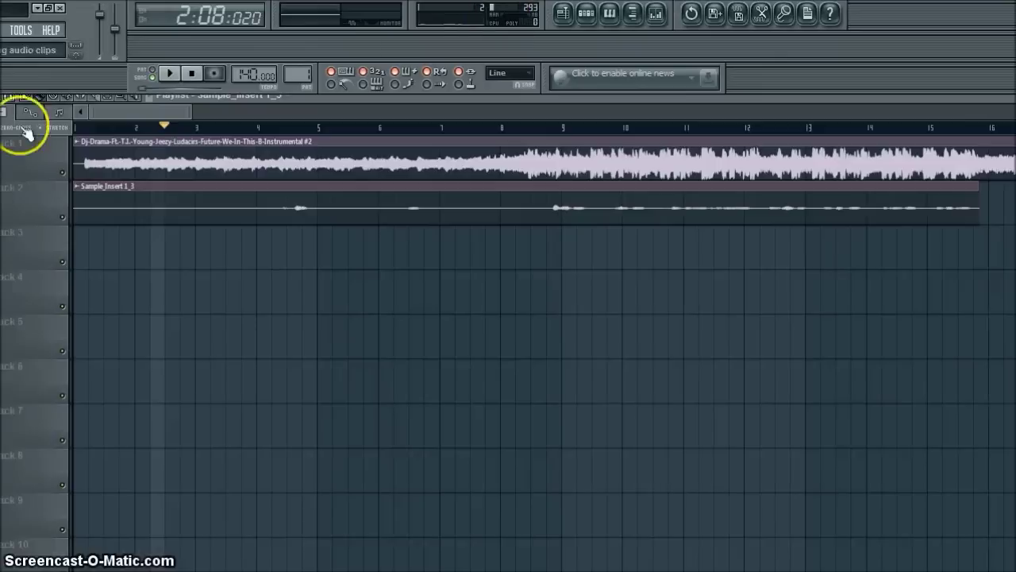
click(591, 13)
drag(390, 108, 748, 109)
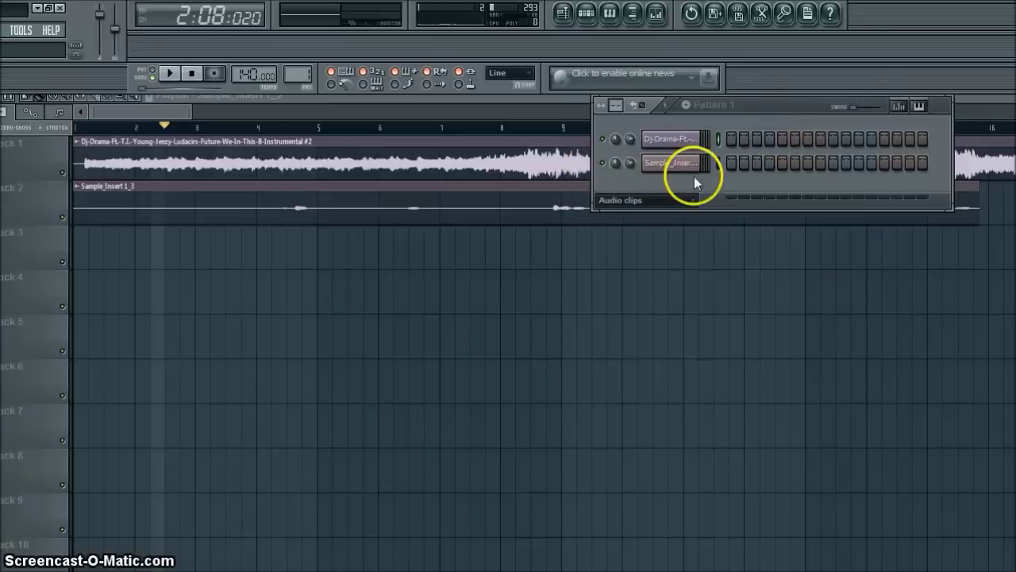
Step: Rename the recorded vocal channel to mon-e, colour it red, and open its sample settings
click(675, 165)
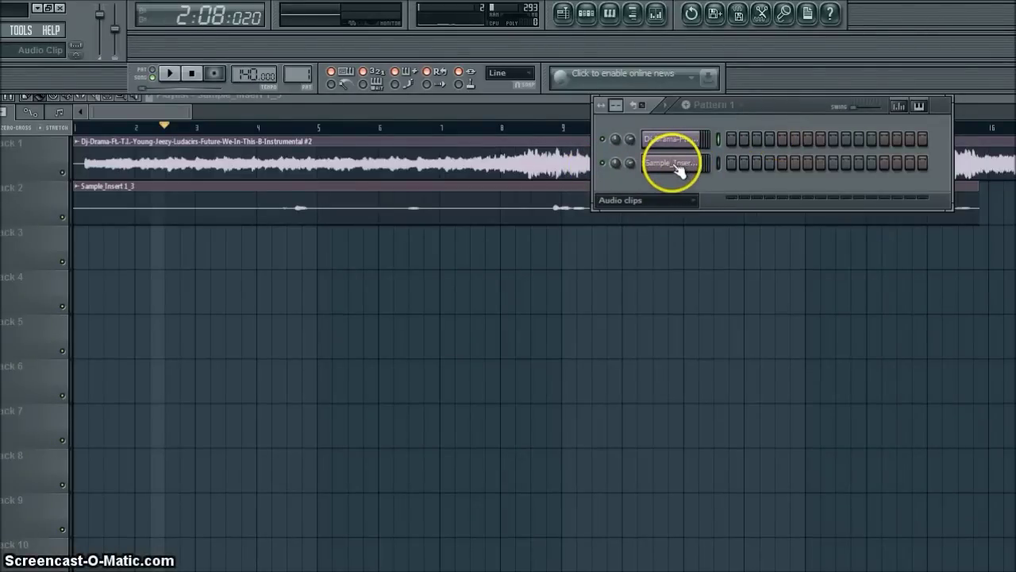
right_click(674, 165)
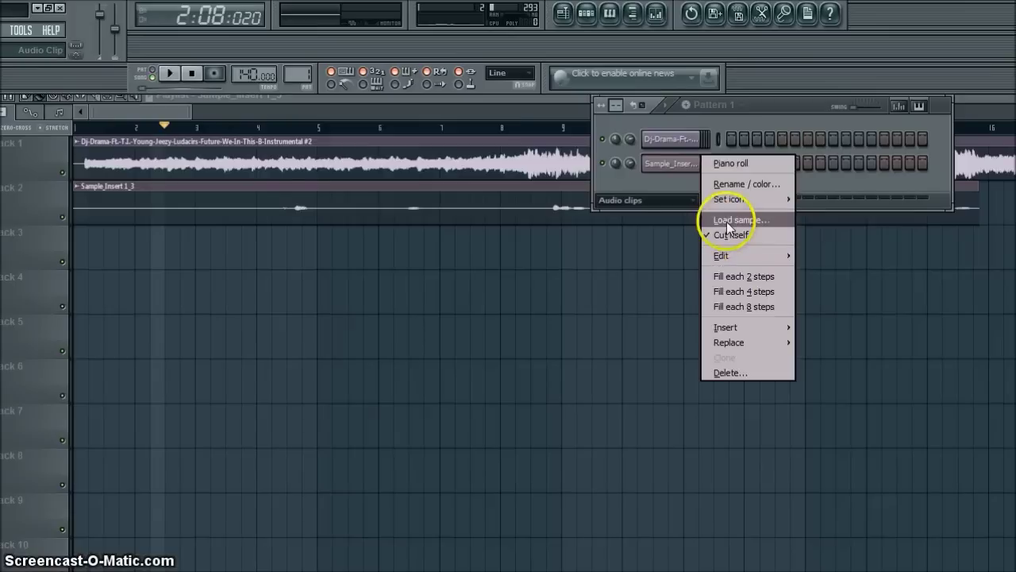
click(733, 187)
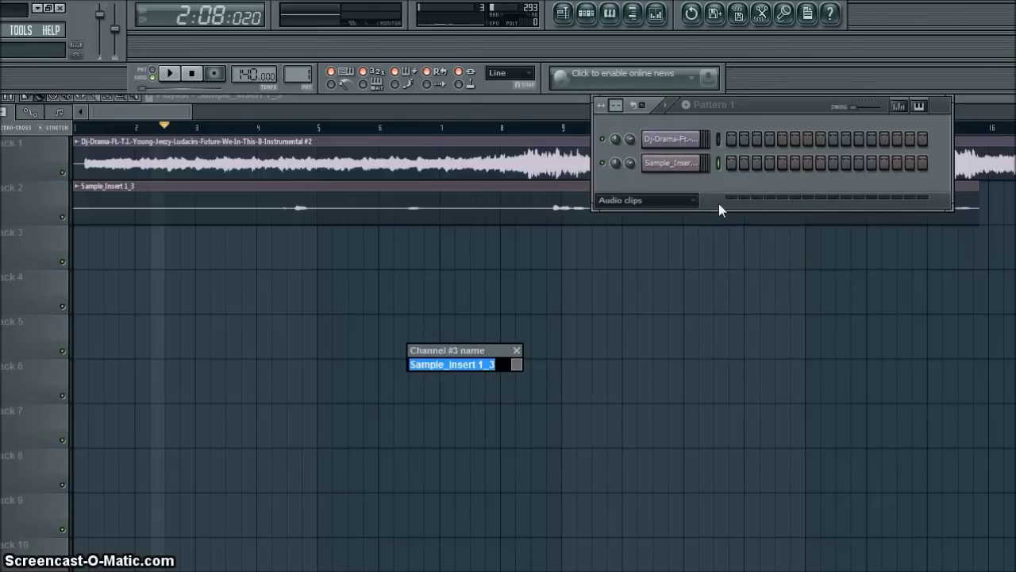
text(mon-e)
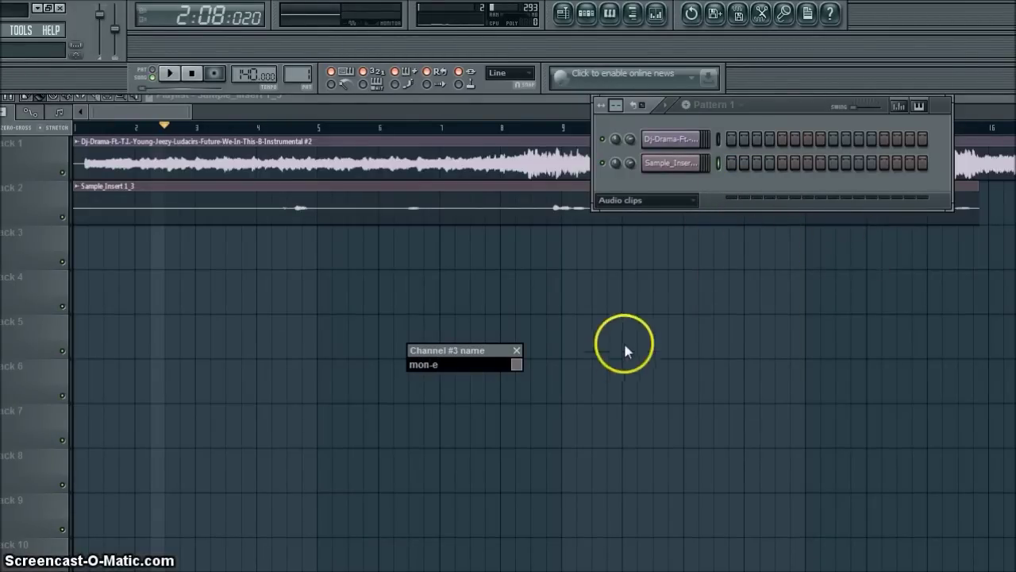
click(515, 367)
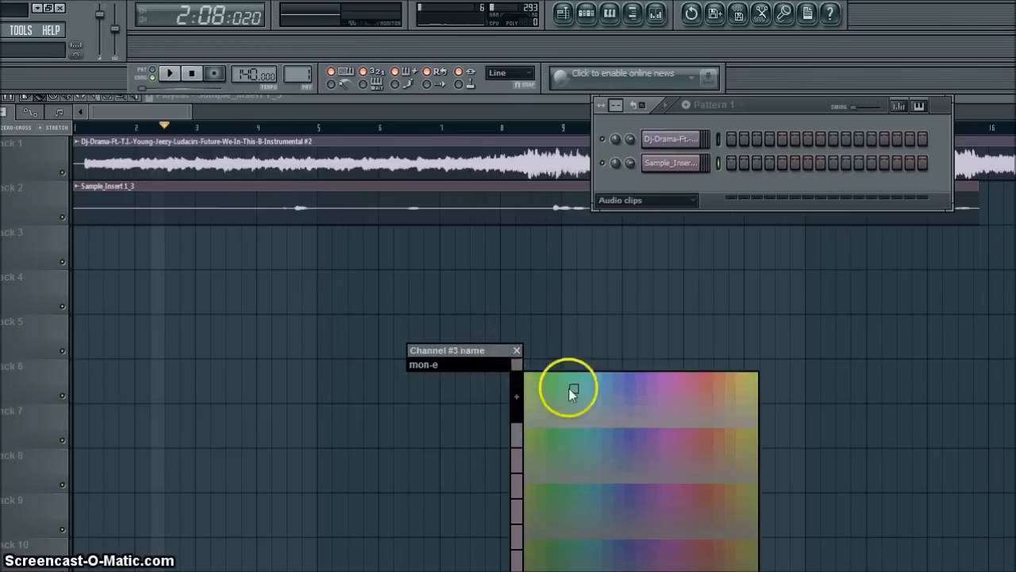
click(706, 375)
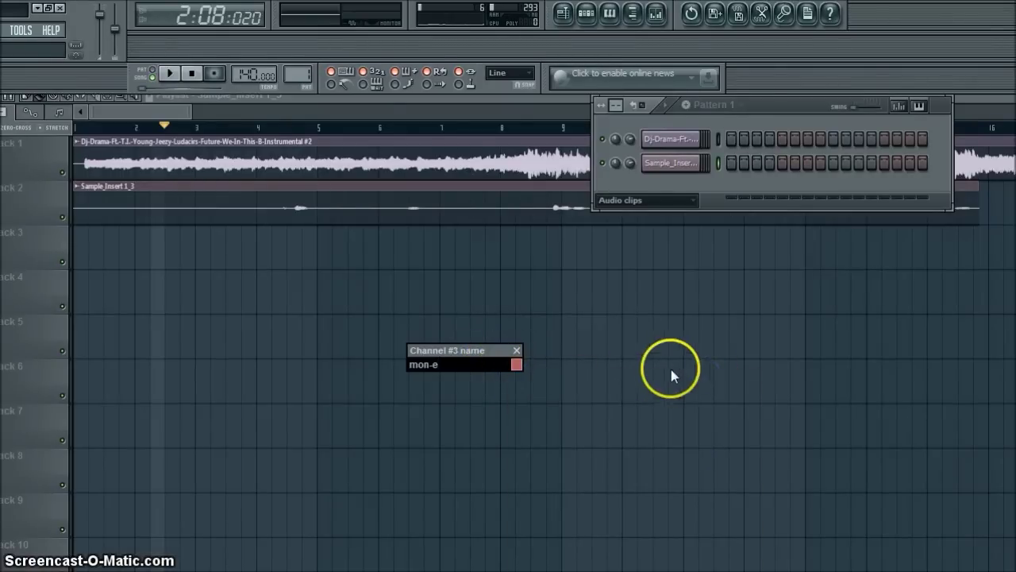
key(Return)
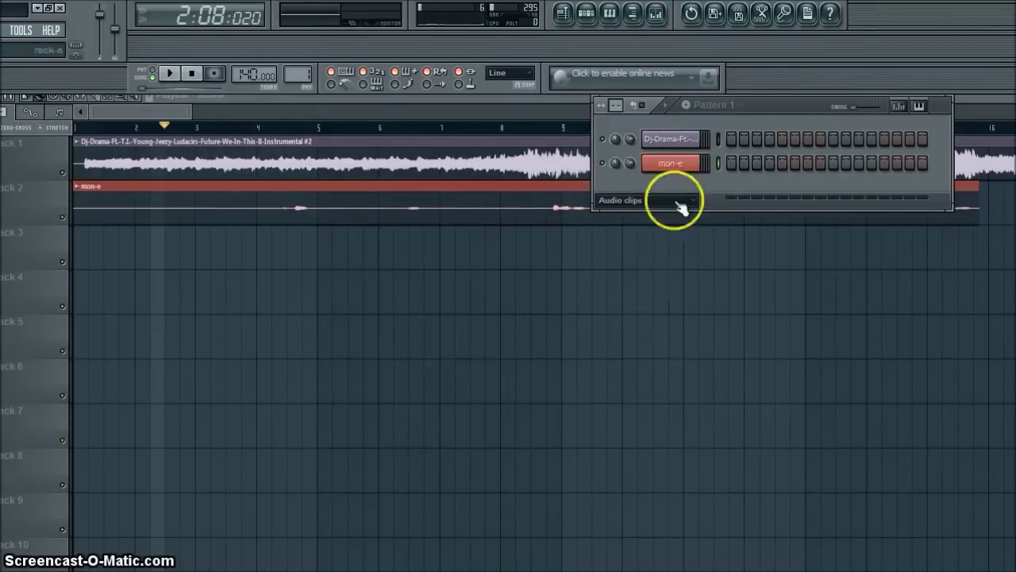
click(679, 169)
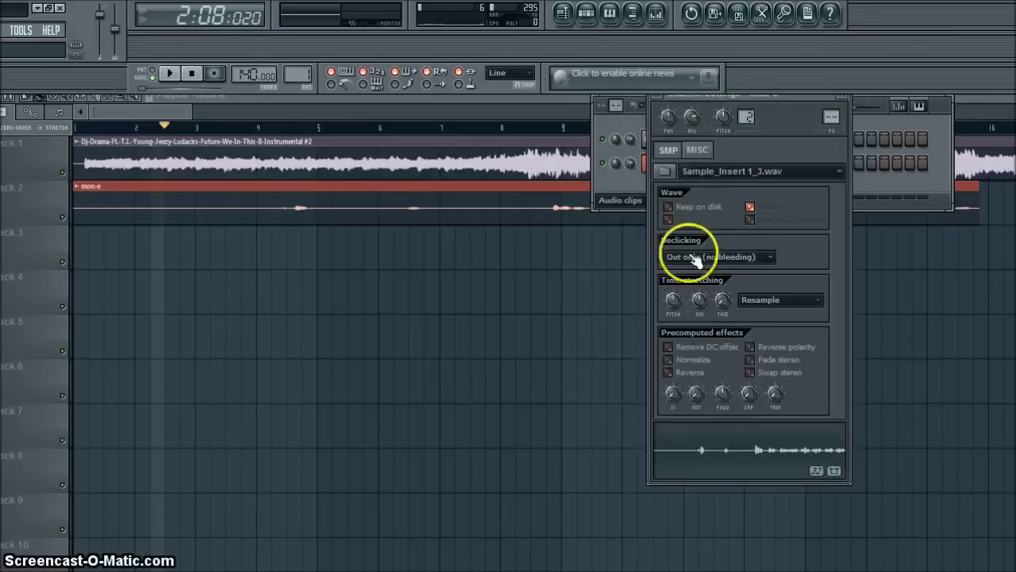
Step: Apply Normalize and Remove DC offset to the mon-e sample, then play from bar 2
click(691, 360)
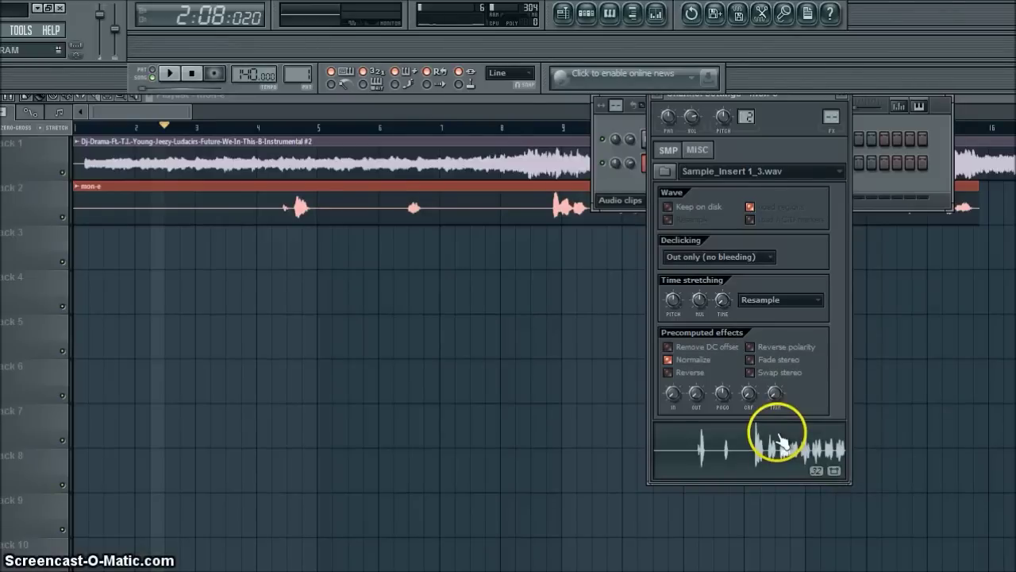
click(720, 353)
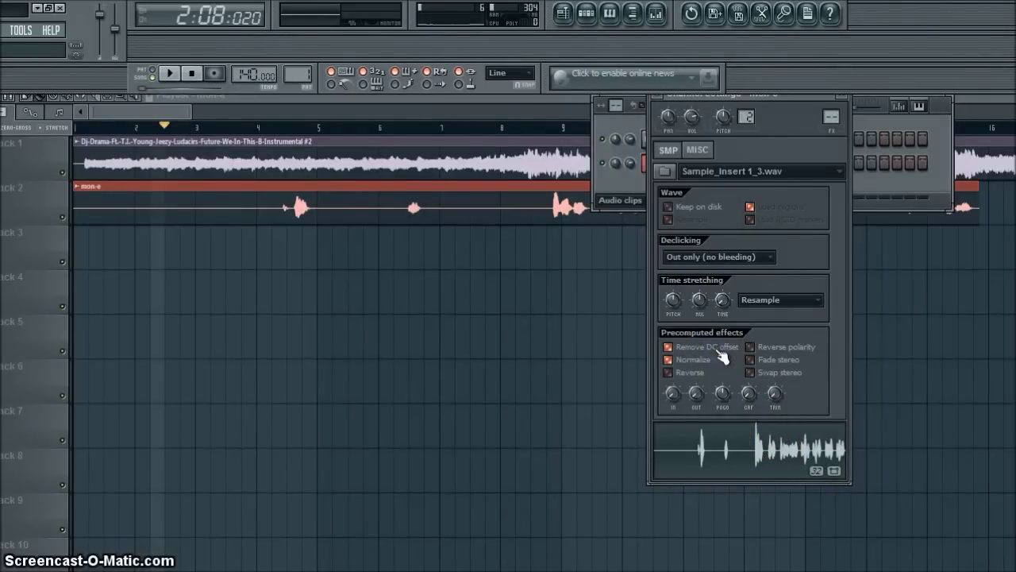
click(681, 355)
click(170, 74)
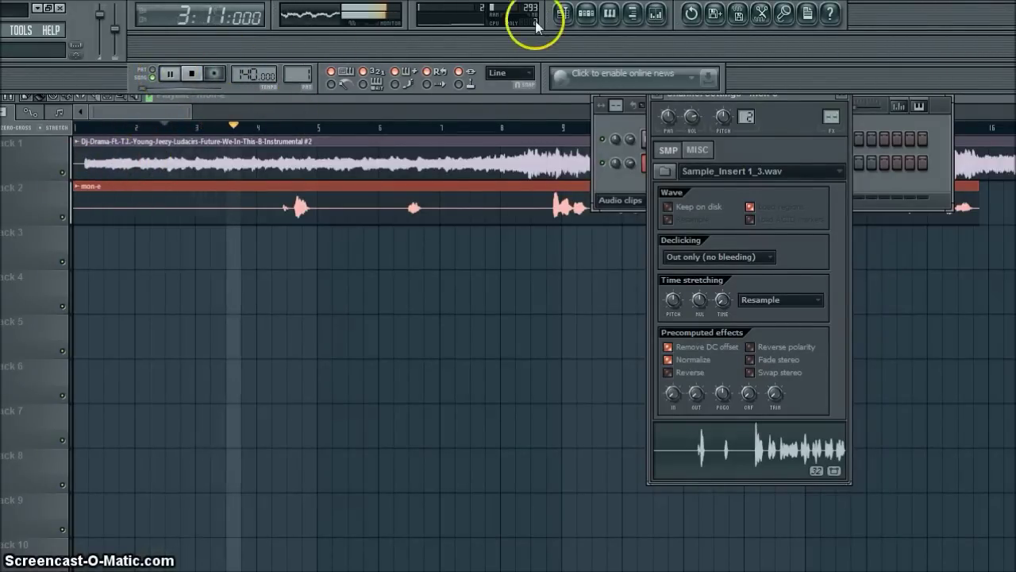
Step: Select mon-e in the Channel Rack and listen through the song before stopping playback
click(634, 158)
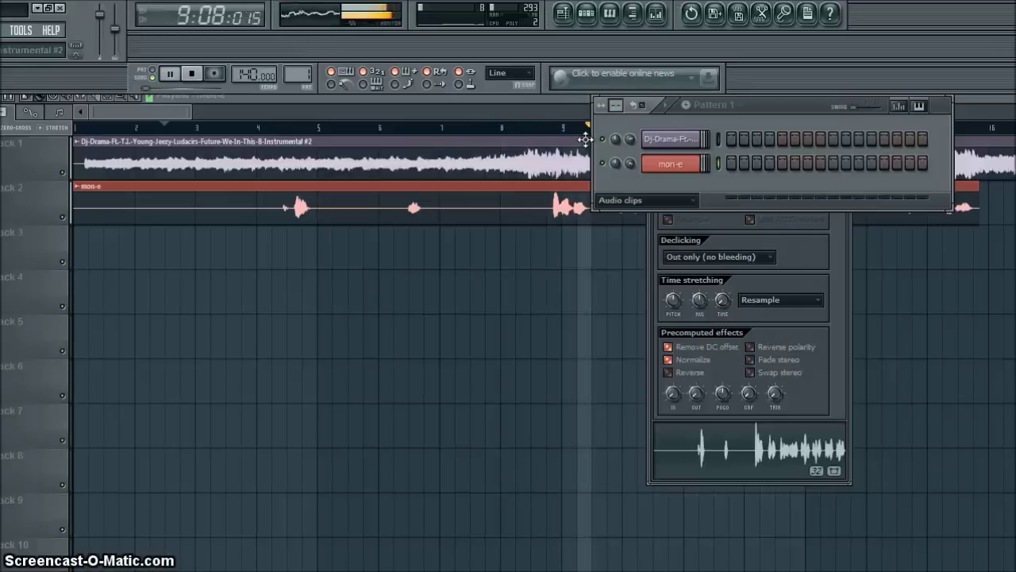
drag(685, 164, 69, 184)
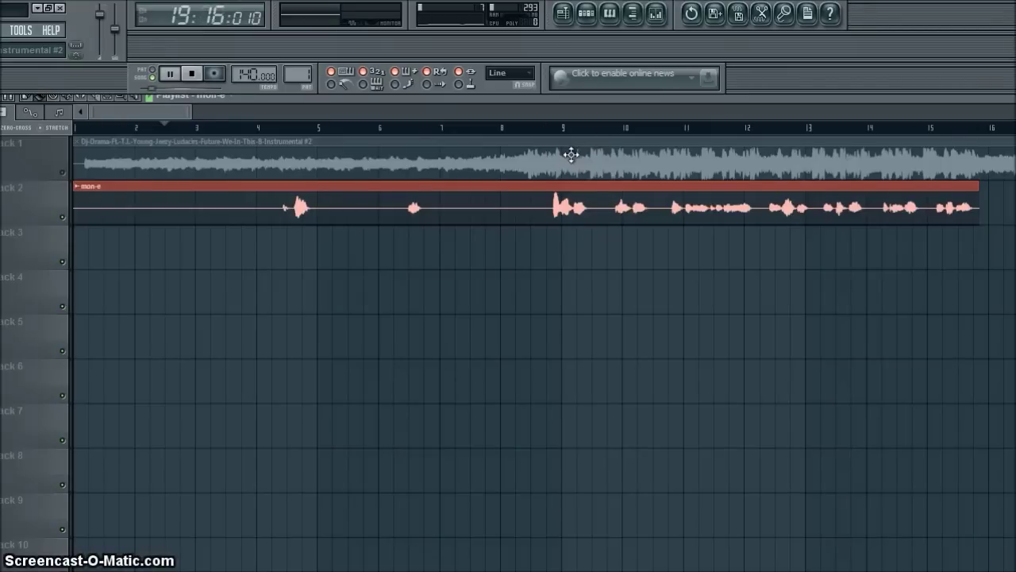
click(191, 75)
Step: Set the REC mixer track's input to none and open the mon-e channel's settings
click(656, 15)
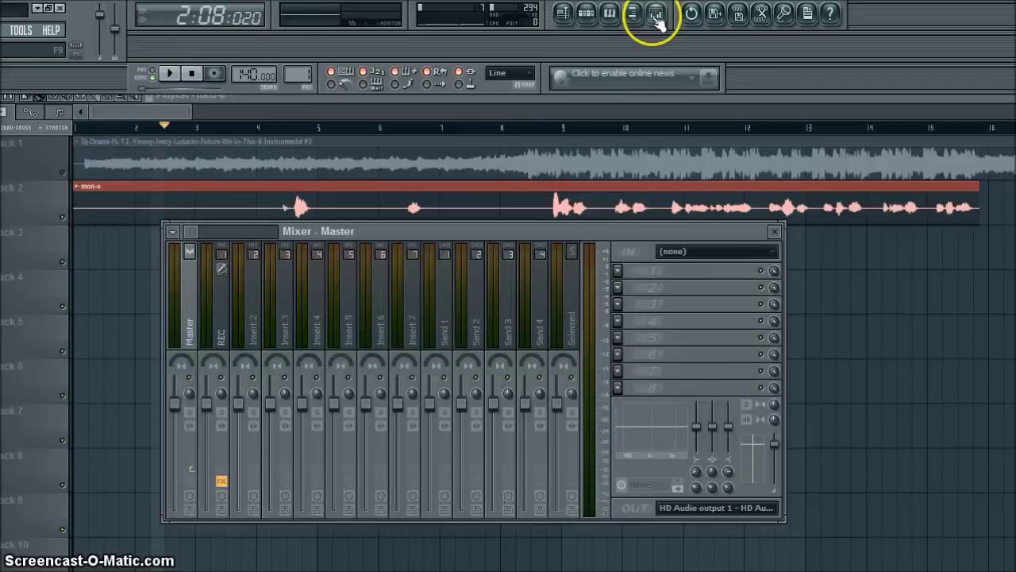
click(210, 299)
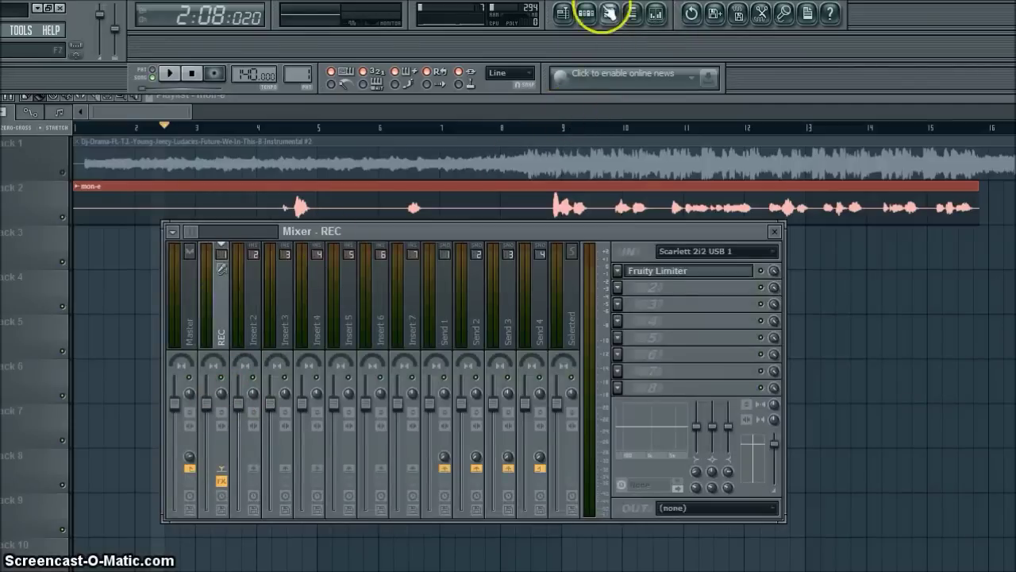
click(610, 11)
click(682, 253)
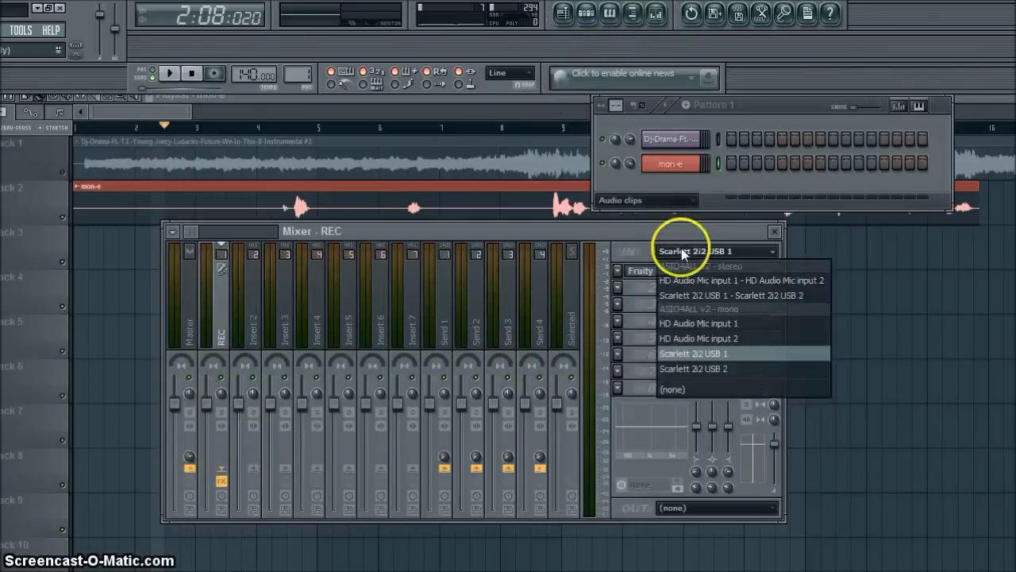
click(676, 389)
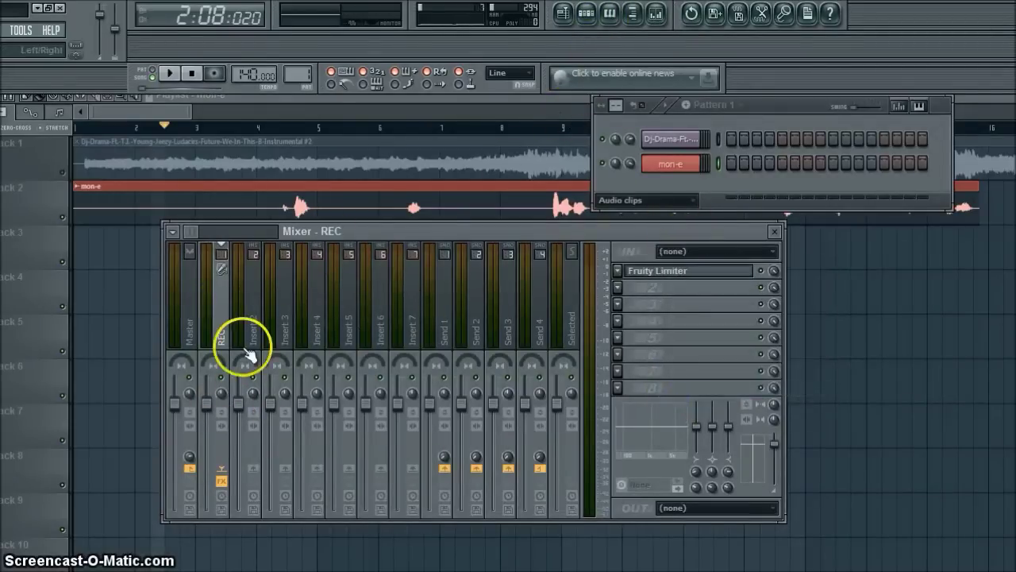
click(217, 343)
click(671, 167)
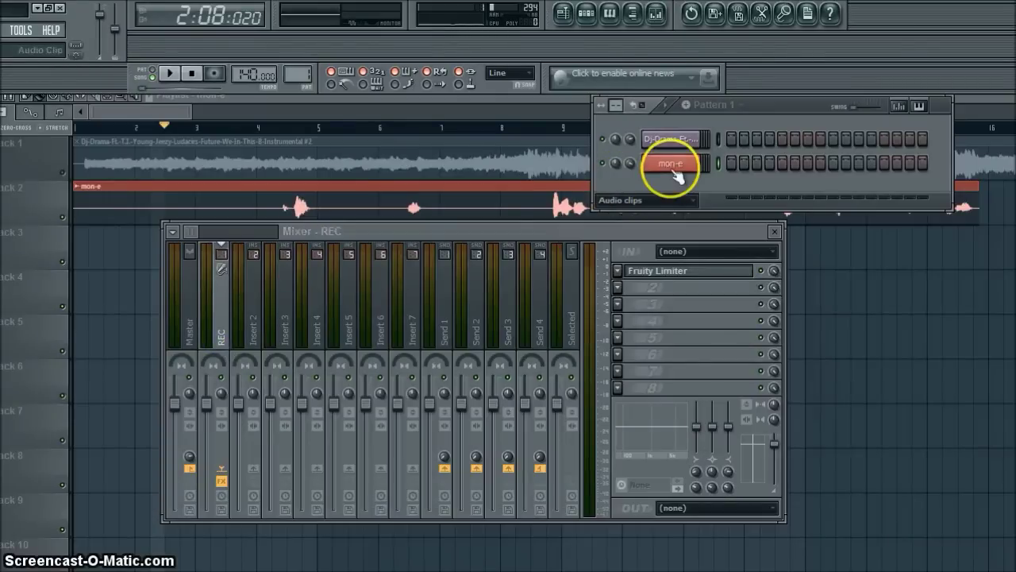
click(832, 119)
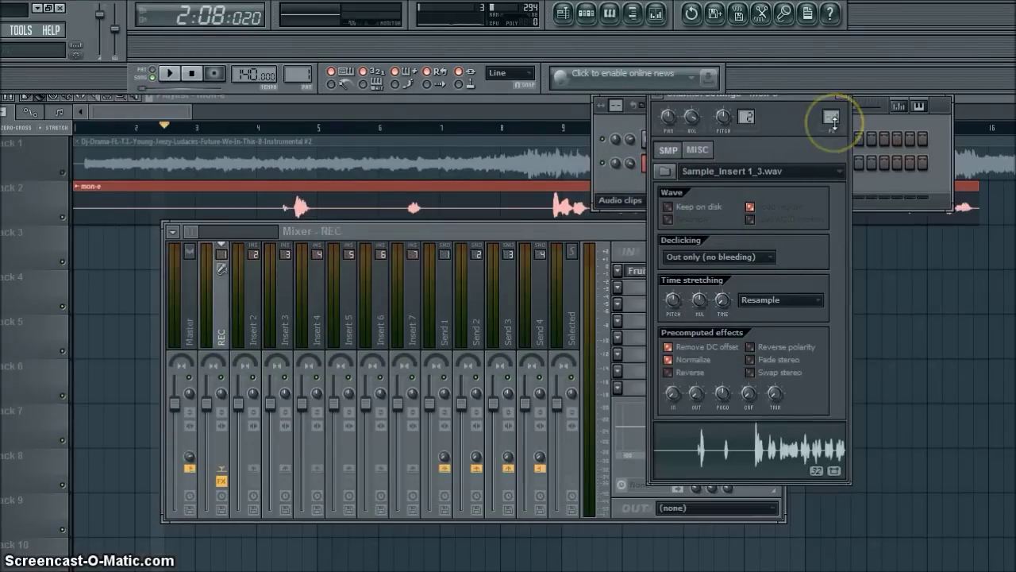
Step: Replace the Fruity Limiter on the REC track with Fruity Compressor
click(604, 238)
click(623, 274)
click(647, 316)
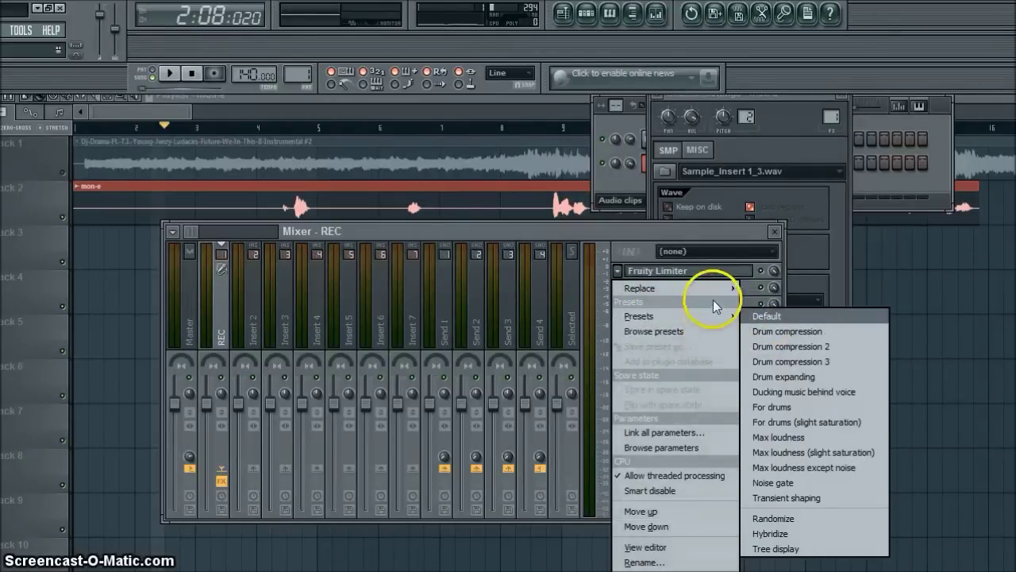
mouse_move(716, 290)
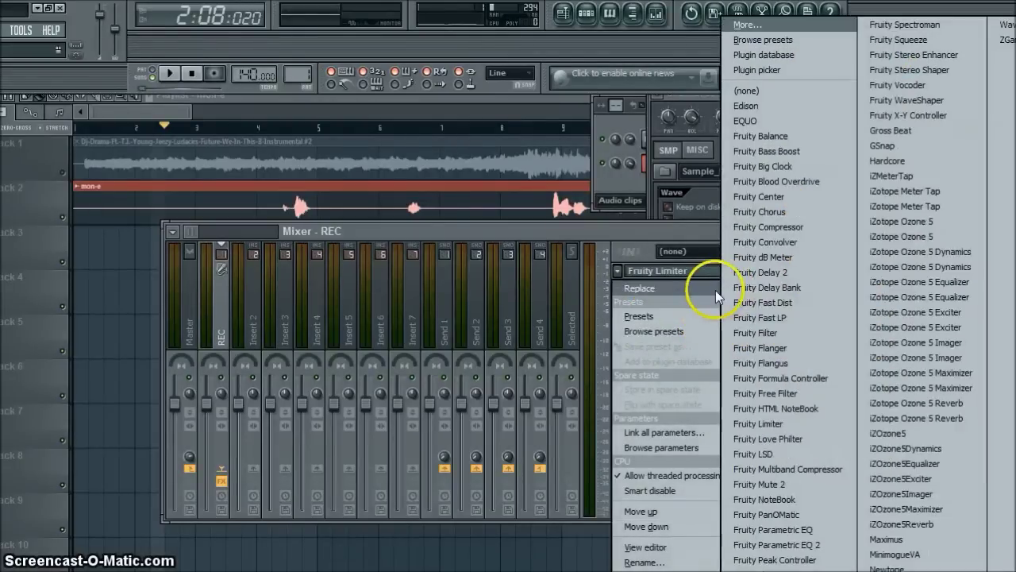
click(807, 226)
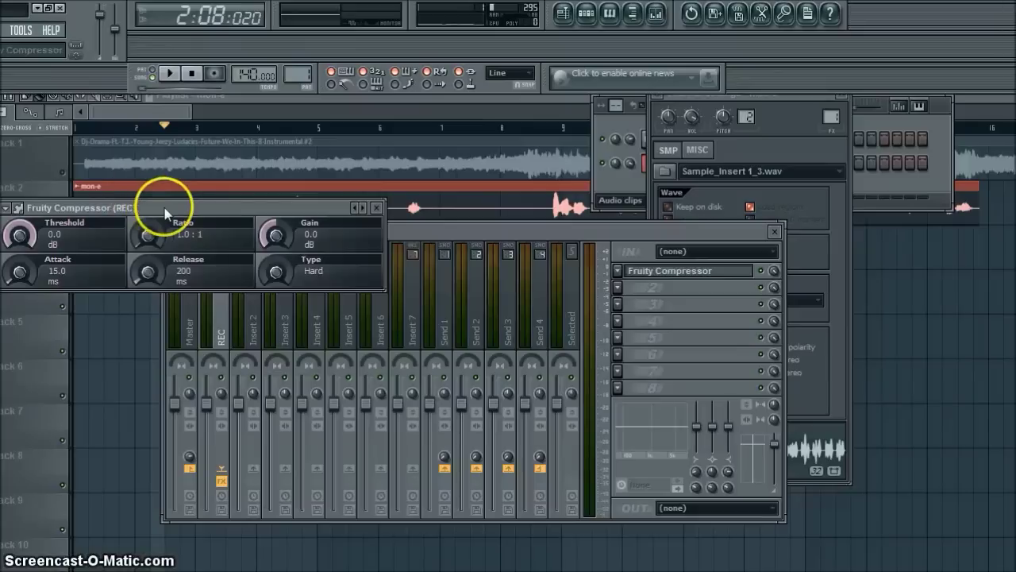
Step: Set the compressor threshold to -16.2 dB, ratio to 3:1 and makeup gain to 9.1 dB
drag(167, 210, 455, 199)
click(318, 228)
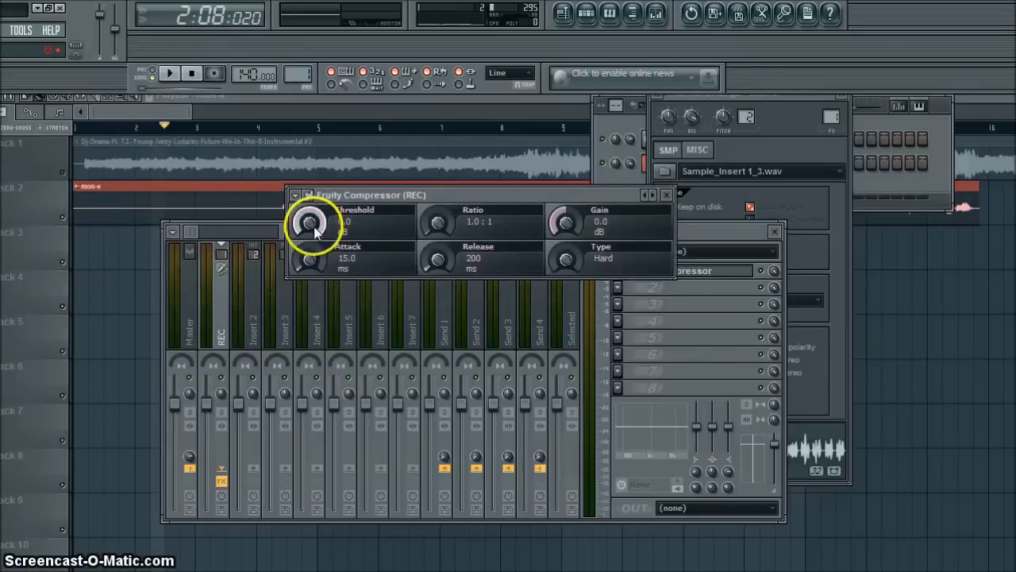
drag(309, 223, 310, 228)
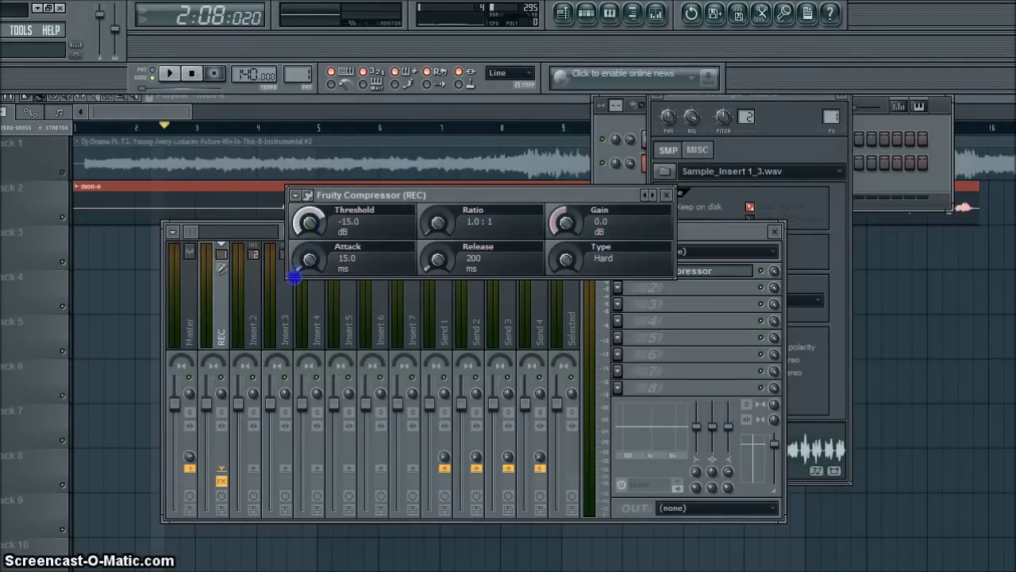
drag(309, 223, 310, 225)
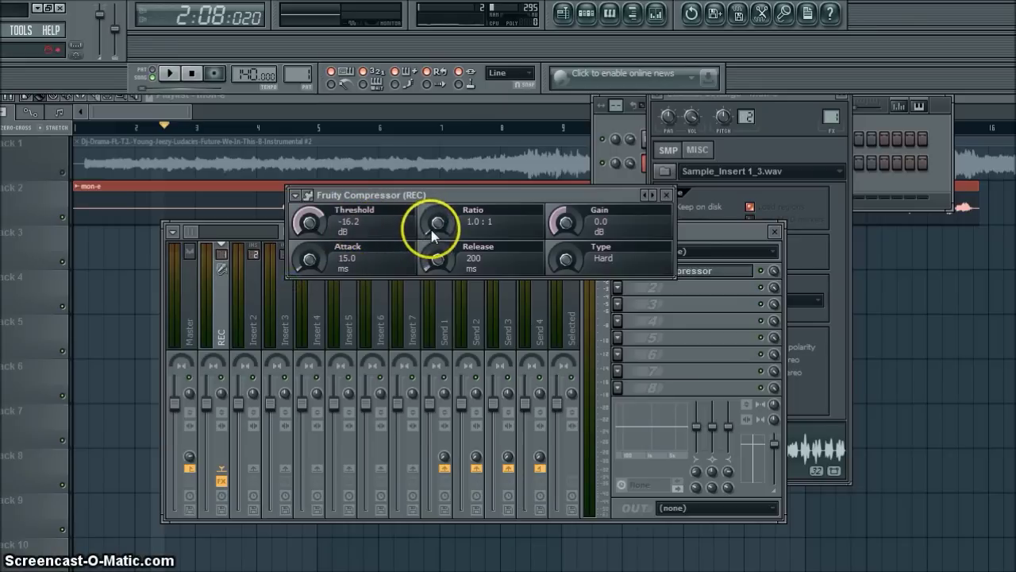
drag(434, 228, 434, 219)
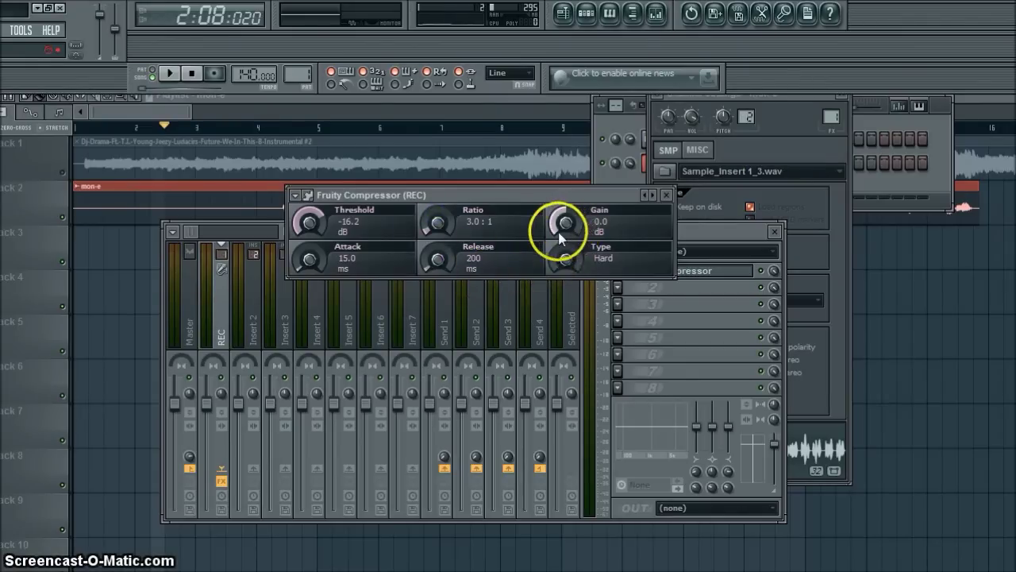
drag(561, 236, 557, 197)
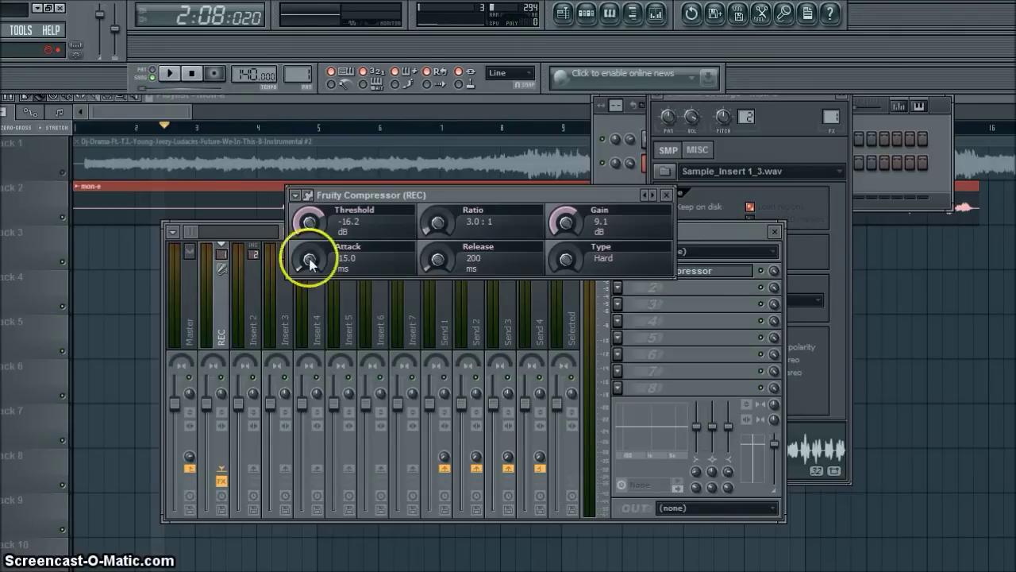
Step: Adjust the compressor attack and release, switch its type to Soft, and close the window
click(311, 261)
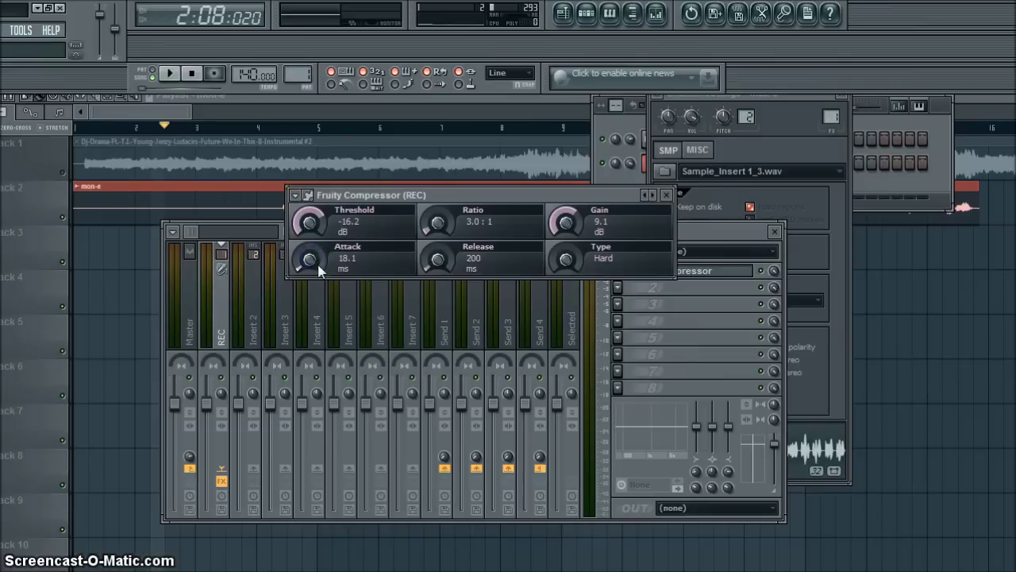
click(436, 261)
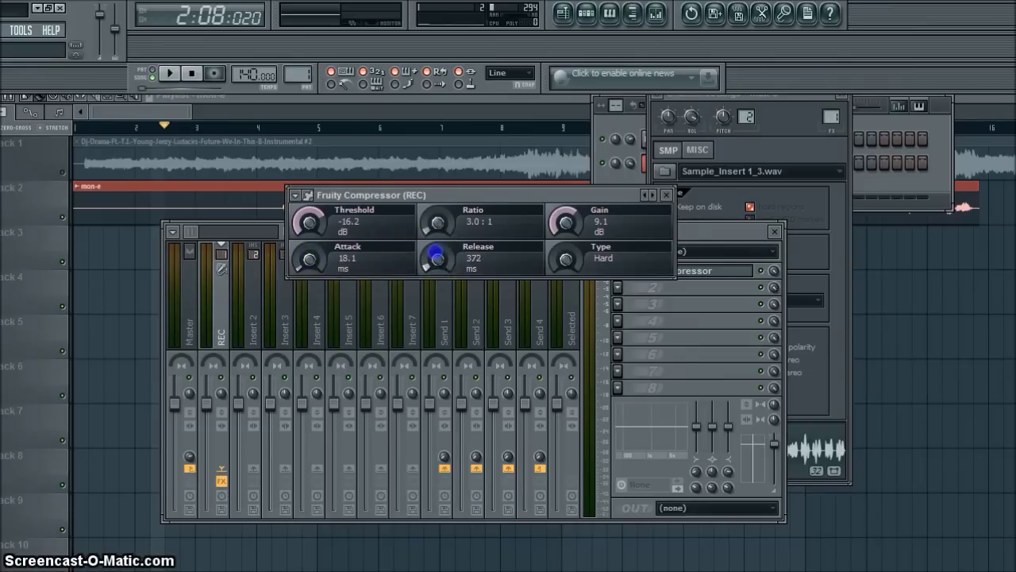
drag(436, 261, 437, 264)
click(567, 253)
drag(567, 253, 558, 174)
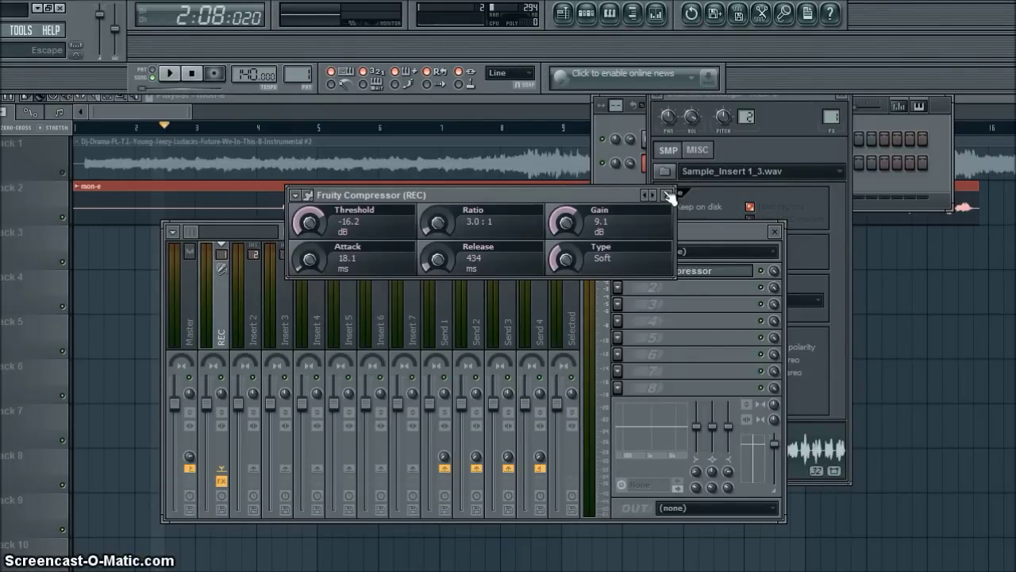
click(669, 196)
click(618, 288)
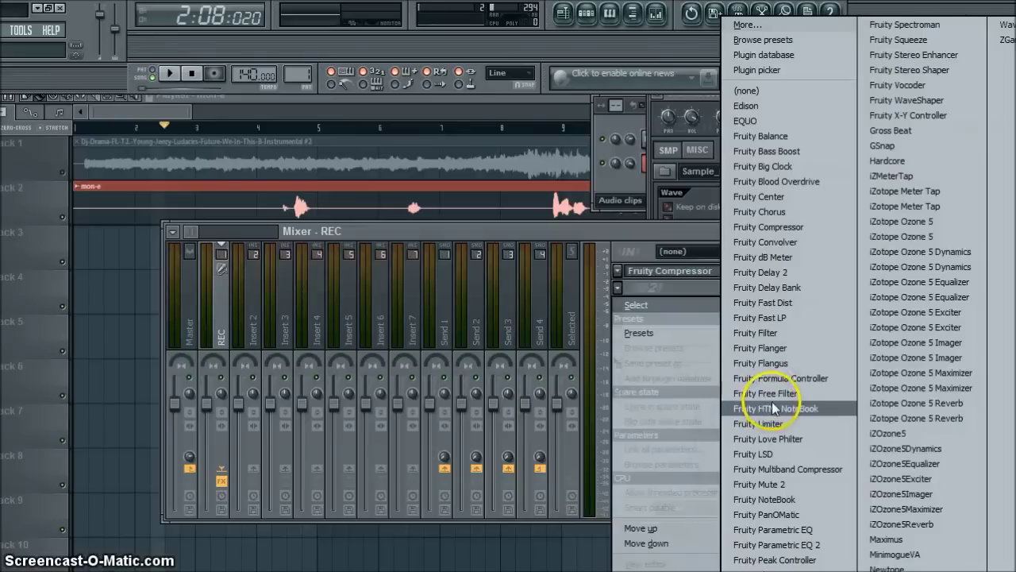
Step: Load Fruity Parametric EQ 2 into the REC track's second slot and lift band 6 slightly
click(789, 546)
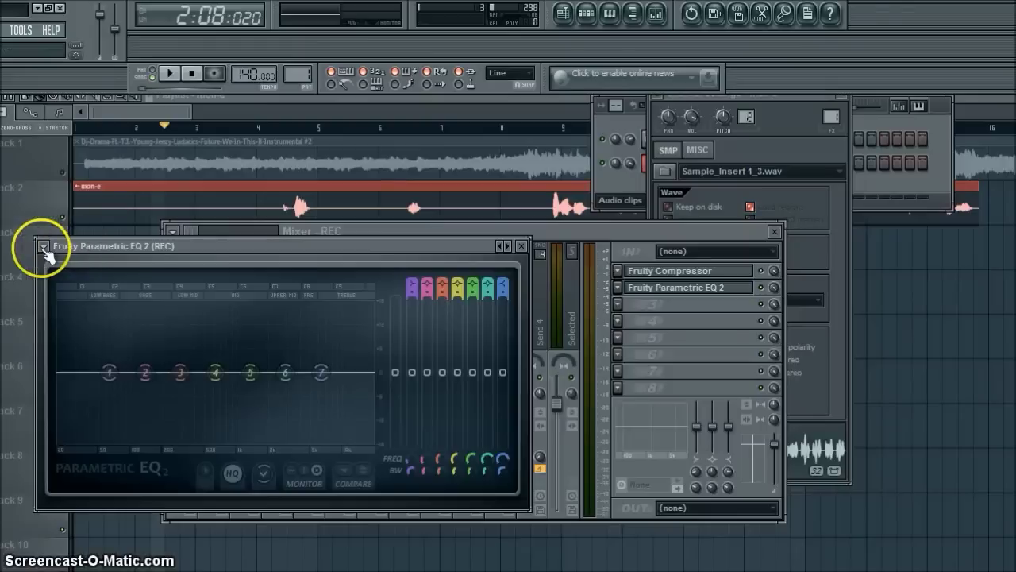
click(43, 246)
mouse_move(79, 289)
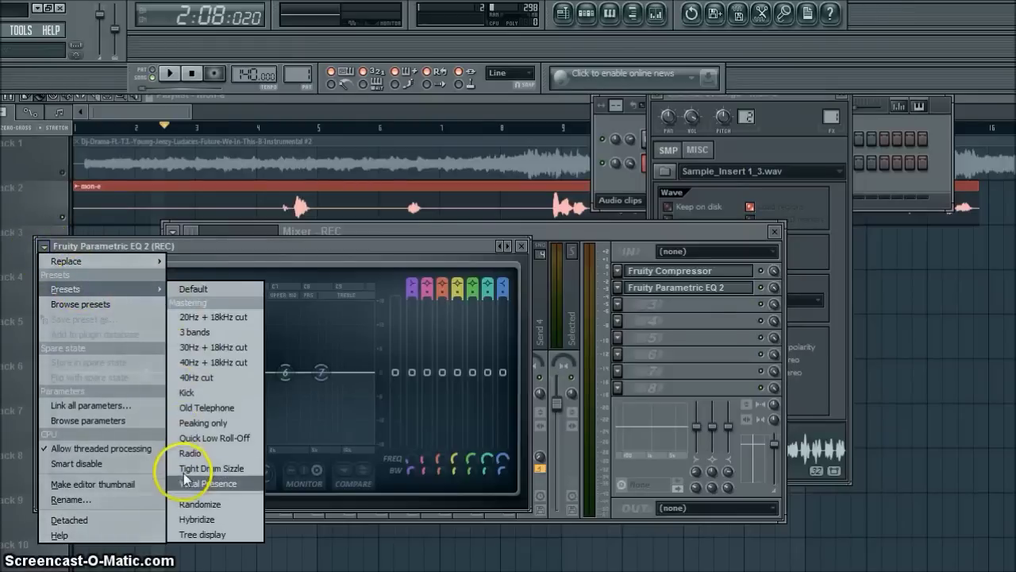
click(320, 258)
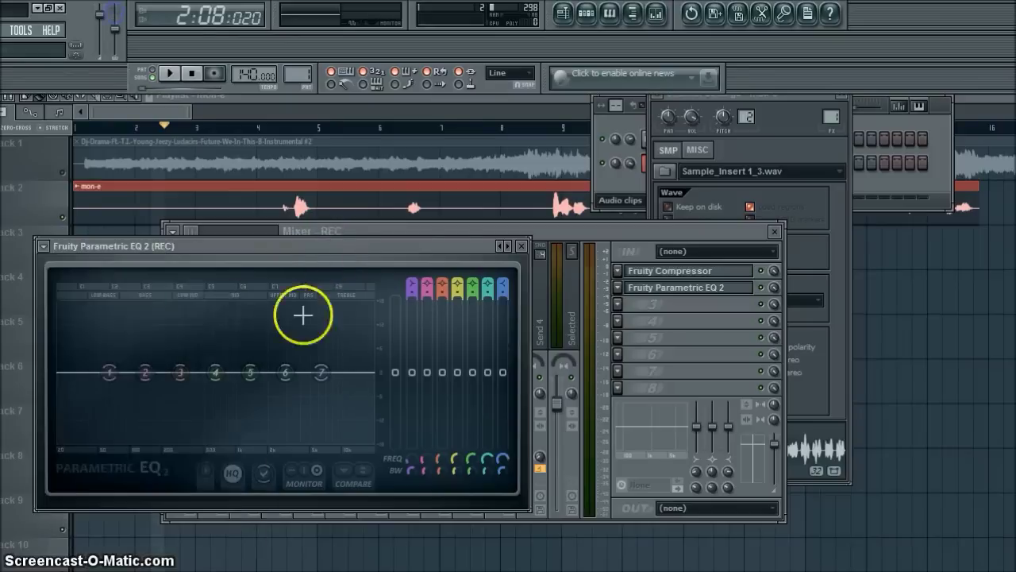
click(286, 373)
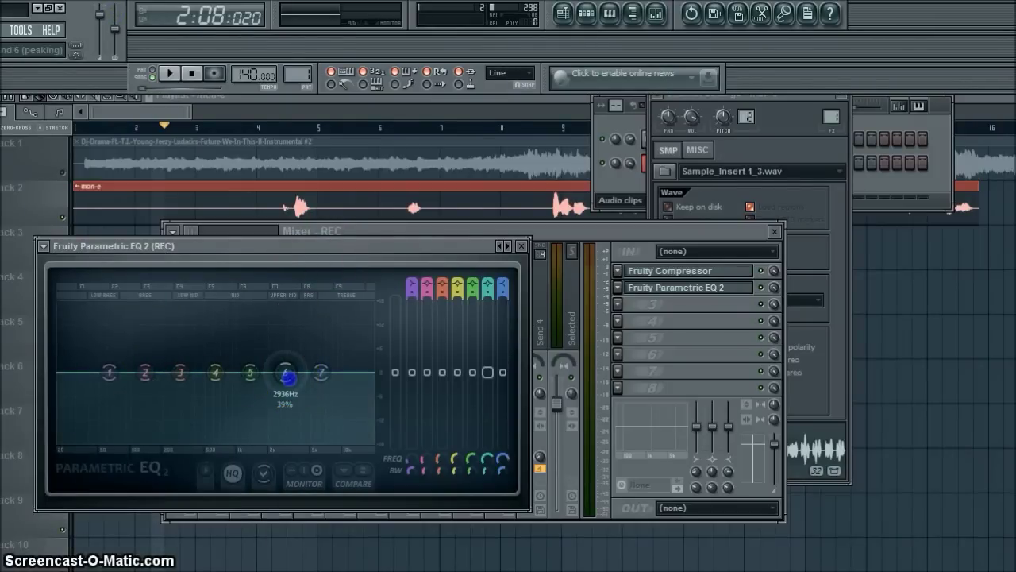
drag(286, 373, 298, 364)
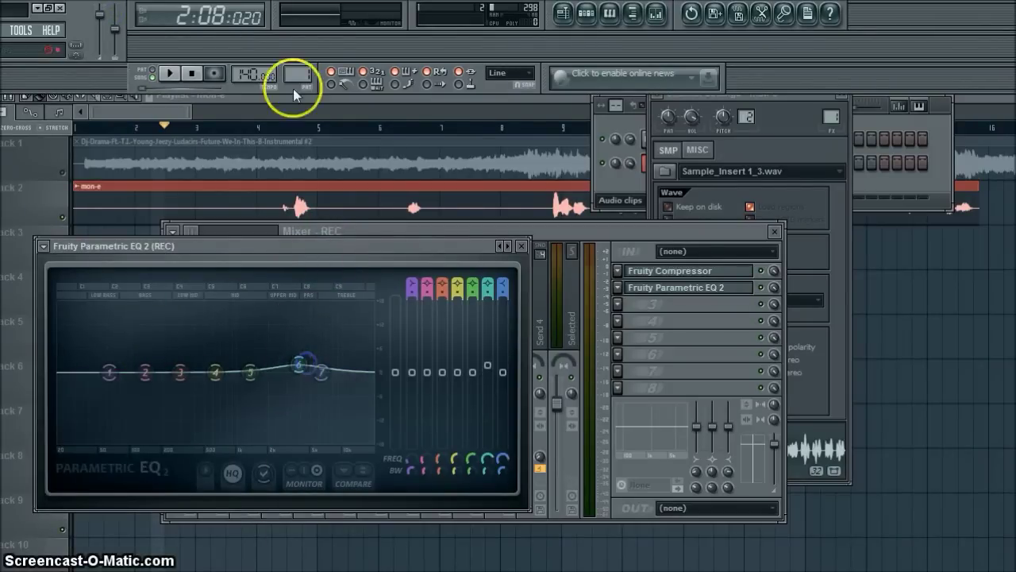
Step: Play from bar 8 and raise band 6 to roughly a 7.5 kHz high boost
click(171, 74)
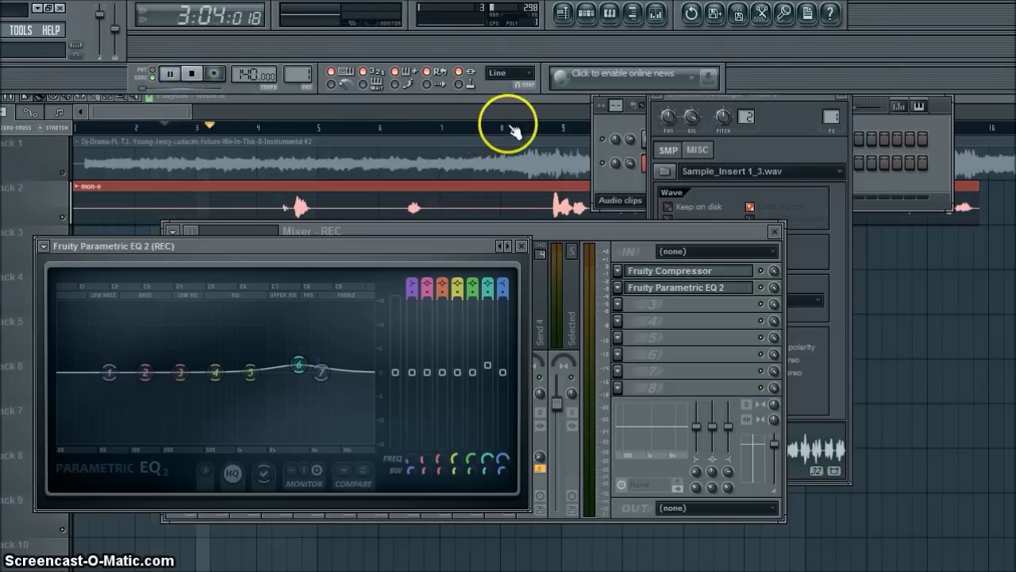
click(511, 129)
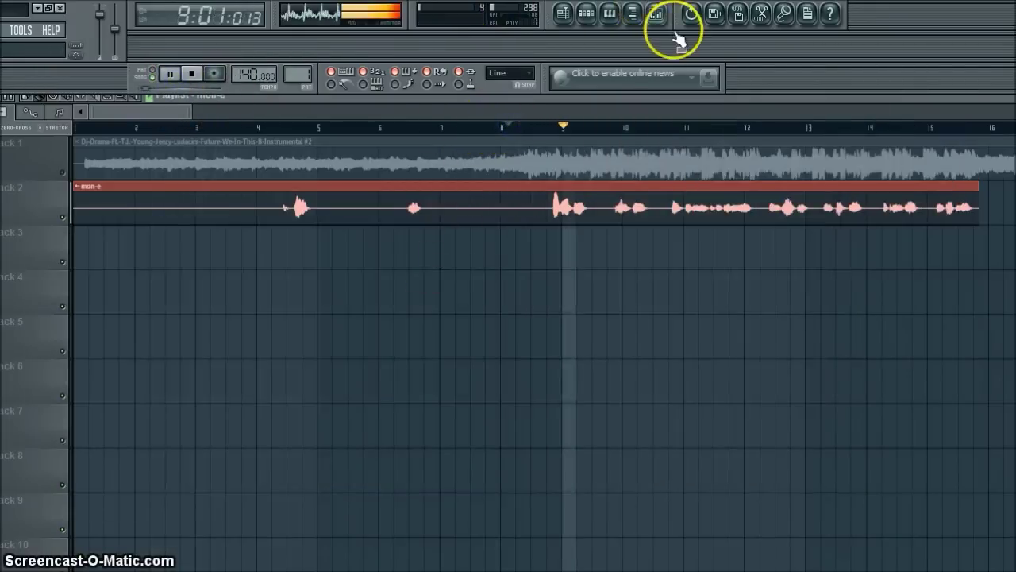
click(656, 14)
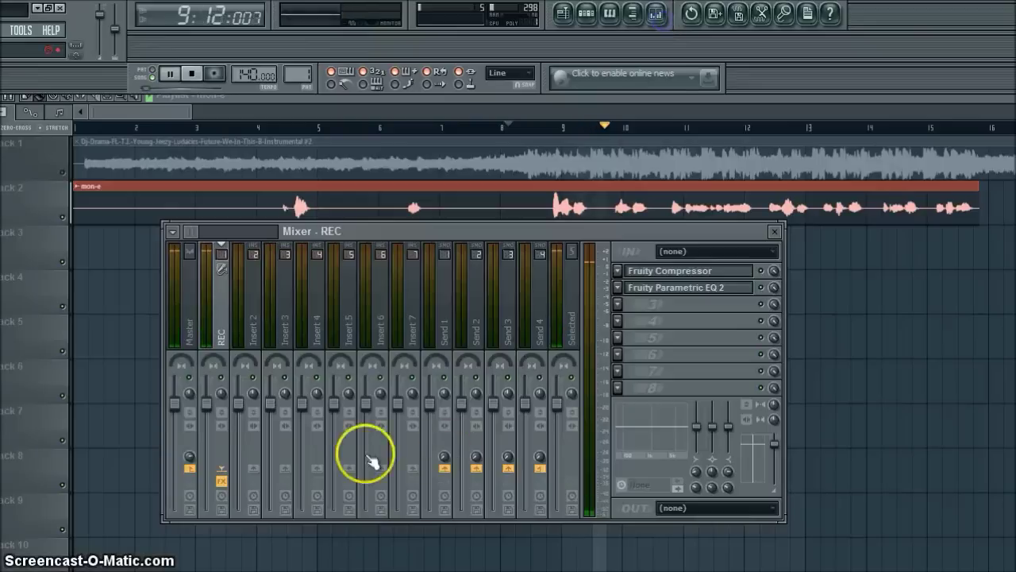
click(647, 288)
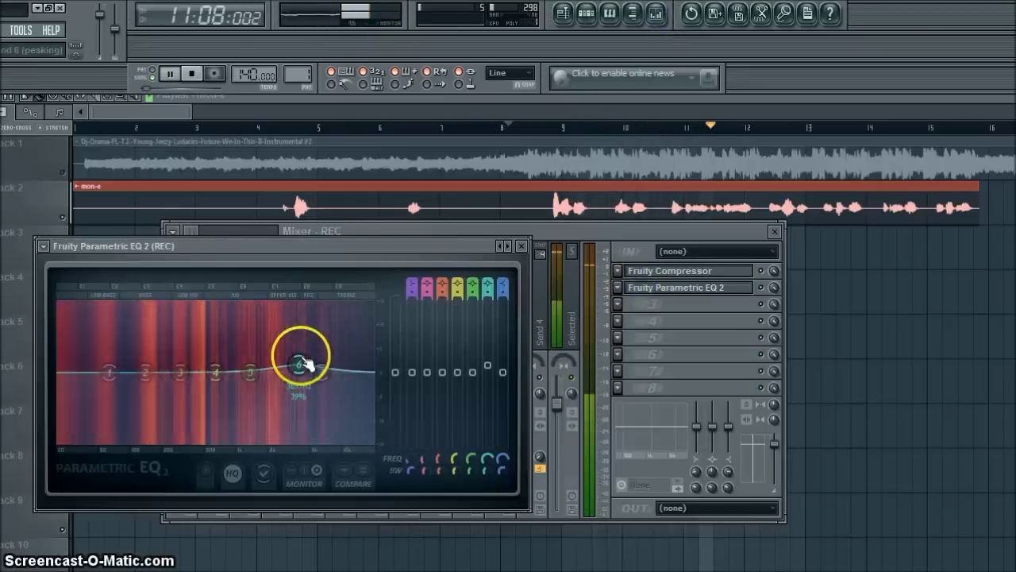
drag(299, 364, 334, 326)
Step: Cut the low end with band 1's shelf and restart playback from bar 8
click(197, 342)
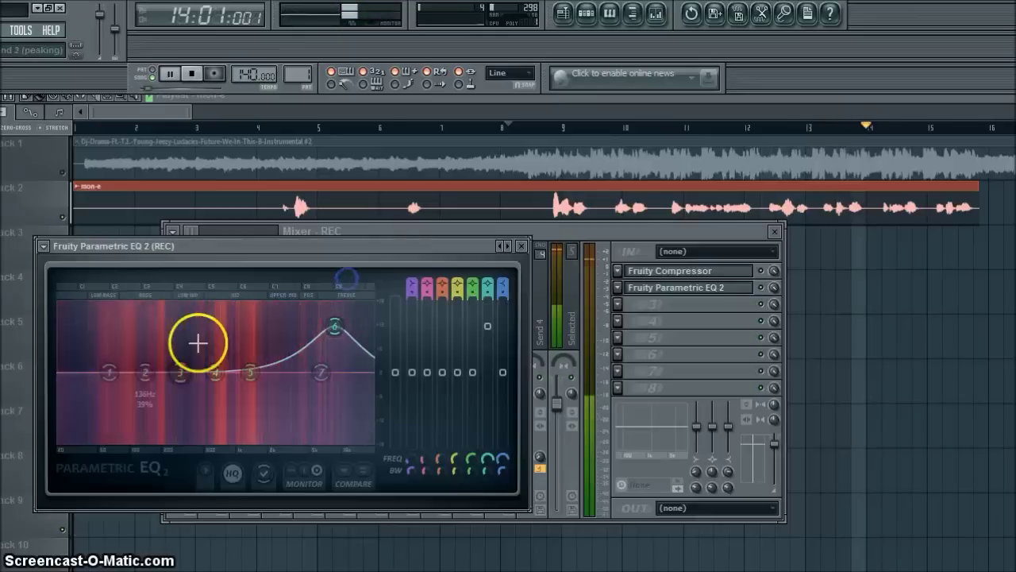
drag(109, 372, 101, 401)
click(126, 397)
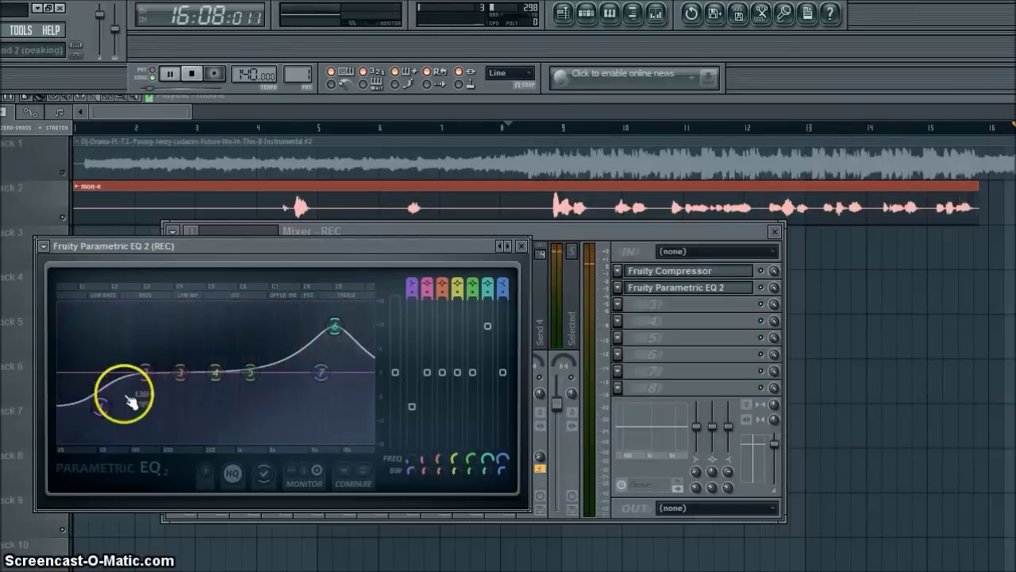
click(99, 407)
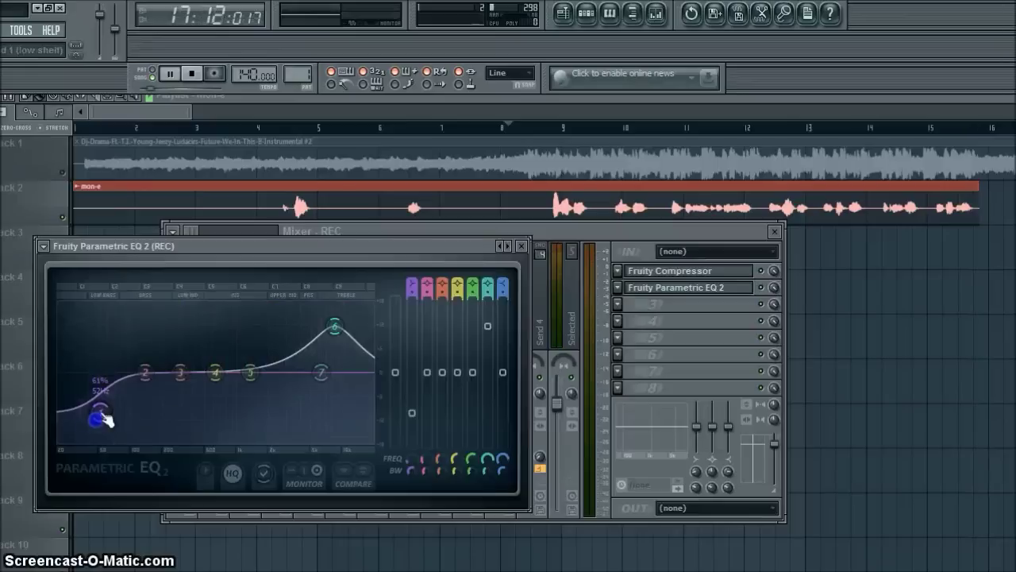
click(204, 173)
click(193, 75)
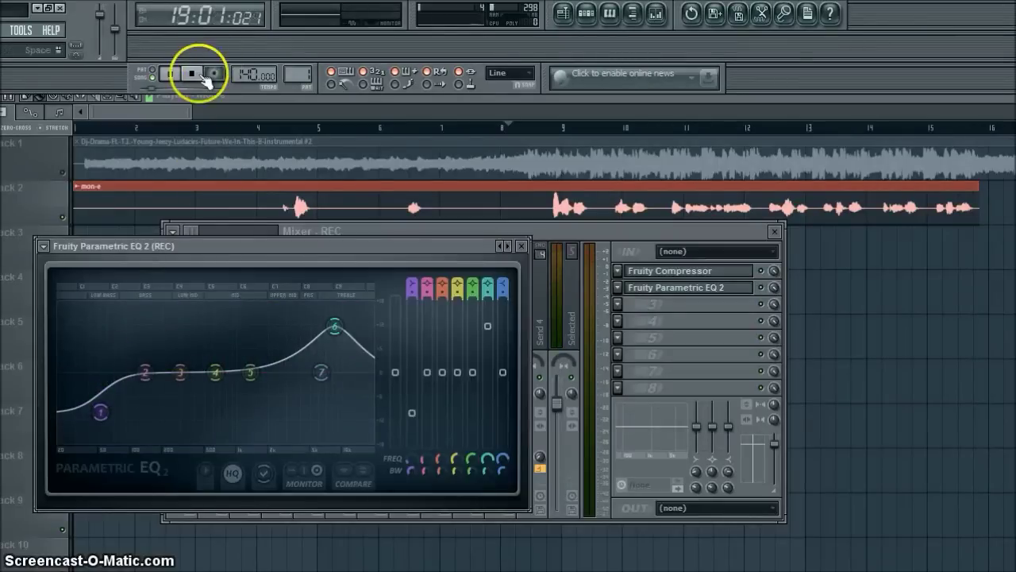
click(211, 73)
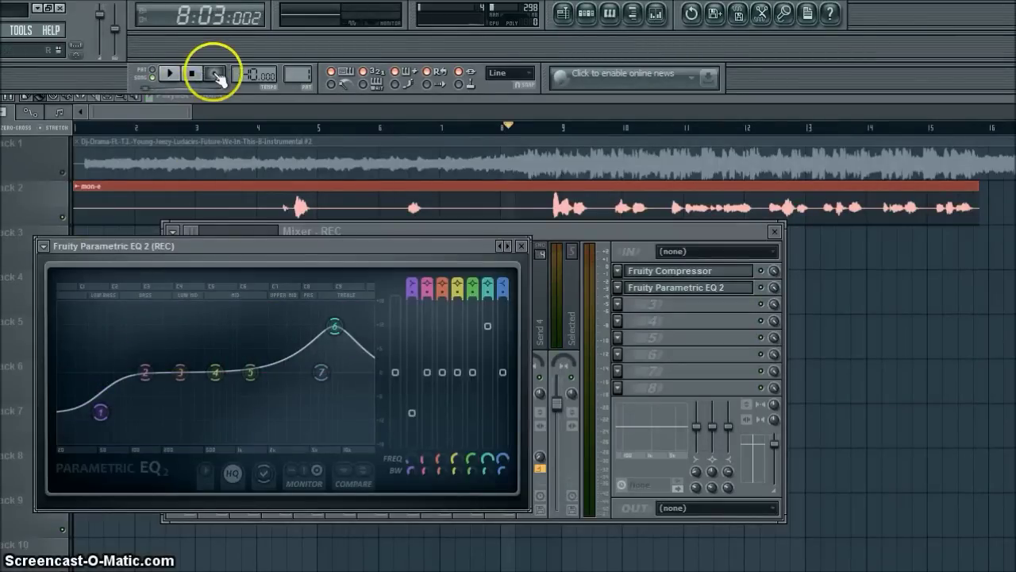
click(171, 74)
Step: Lower band 1 to about 46 Hz, flatten band 2, and ease the 8130 Hz band down
click(99, 413)
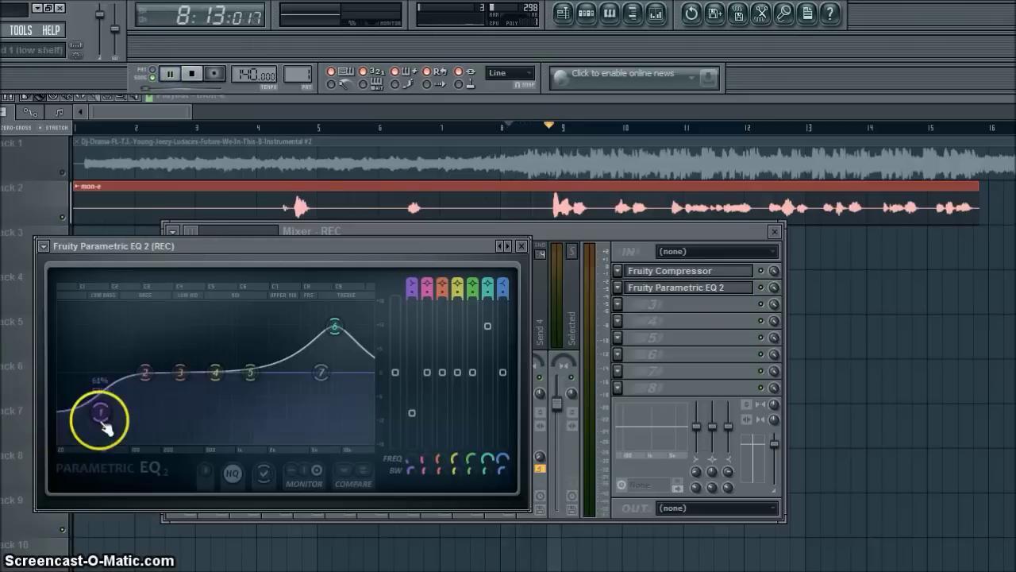
drag(100, 413, 91, 439)
mouse_move(137, 373)
mouse_down()
mouse_move(136, 400)
mouse_move(143, 379)
mouse_up()
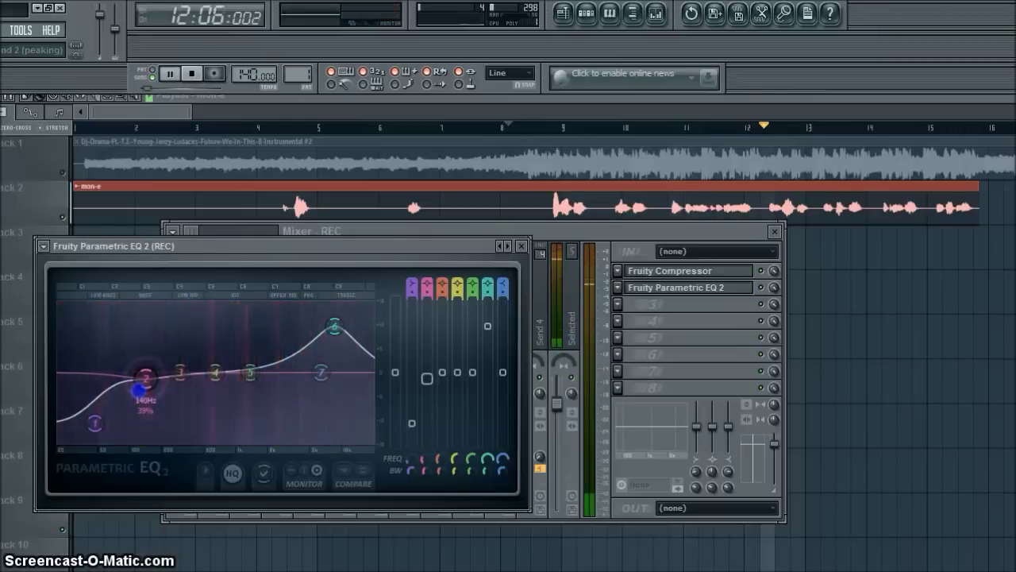
click(214, 375)
click(334, 329)
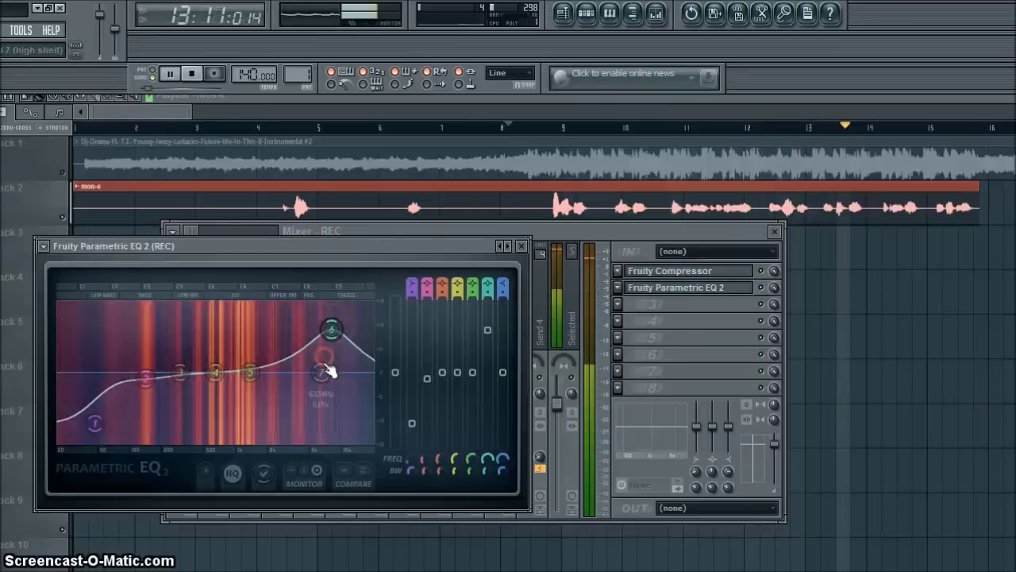
drag(331, 329, 322, 341)
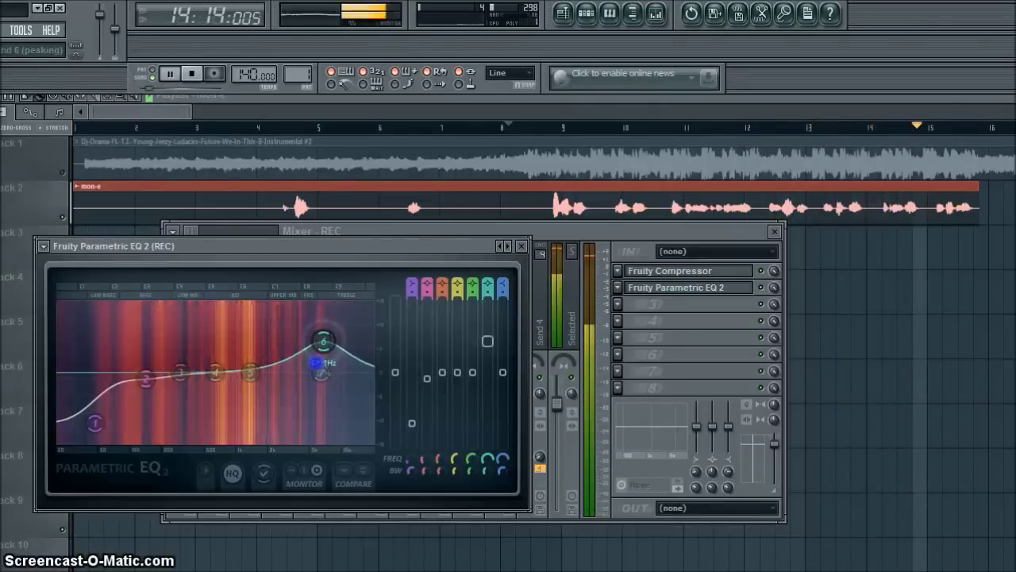
click(617, 305)
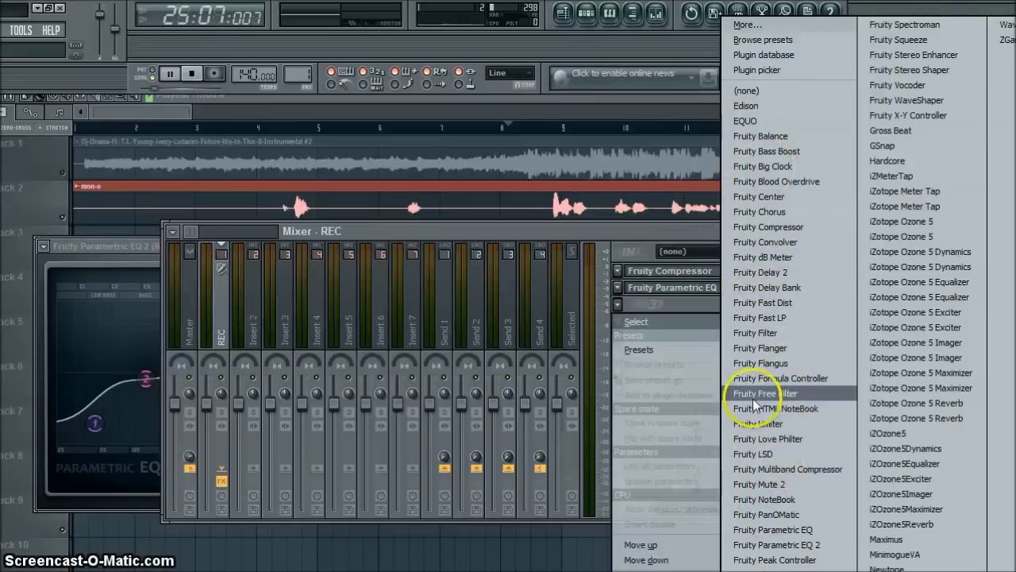
Step: Load Fruity Delay 2 into the REC track's third effect slot
key(Escape)
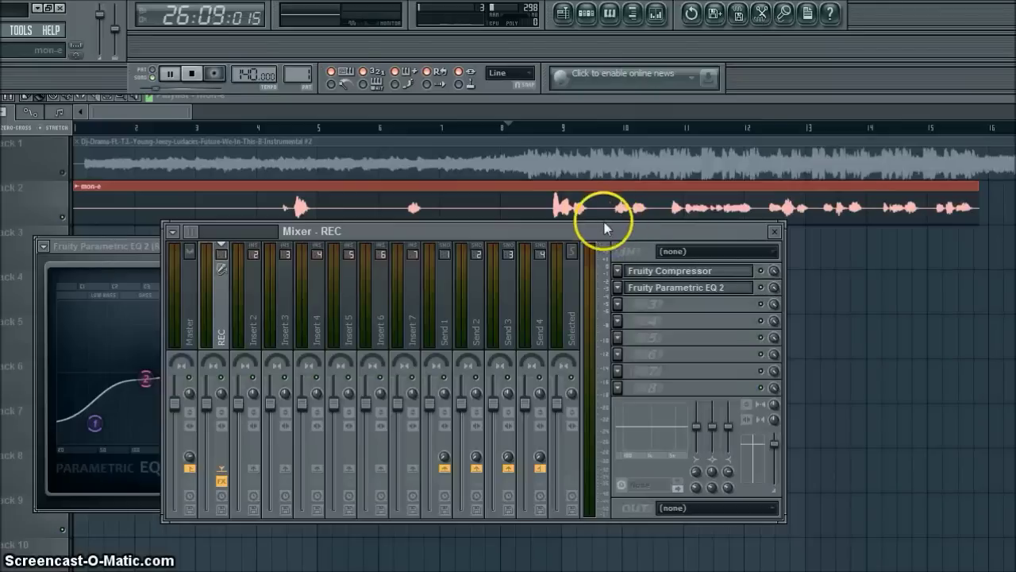
click(617, 304)
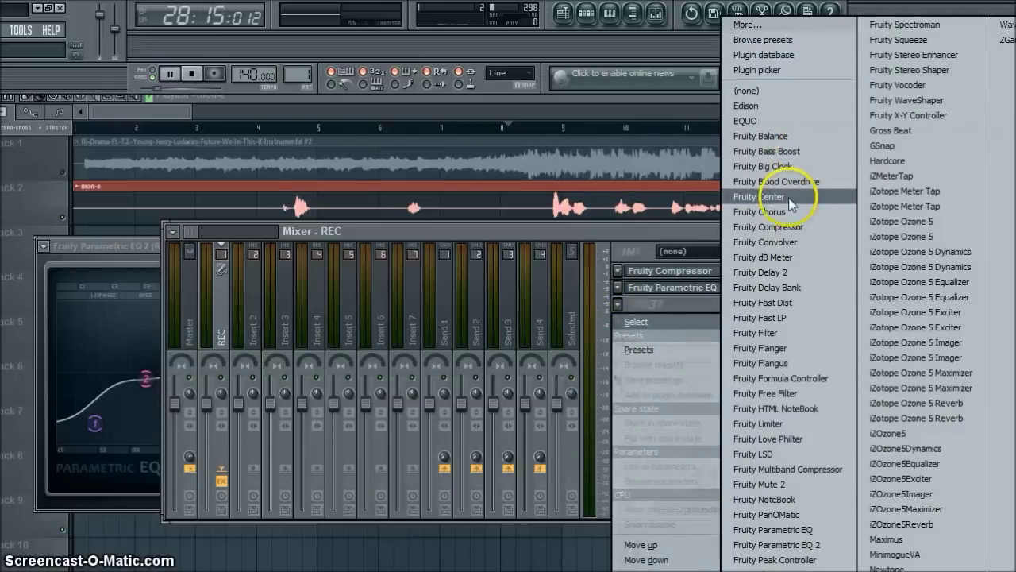
click(774, 272)
Step: Adjust the Fruity Delay 2 time and input knobs, then play from bar 4
click(532, 135)
click(664, 24)
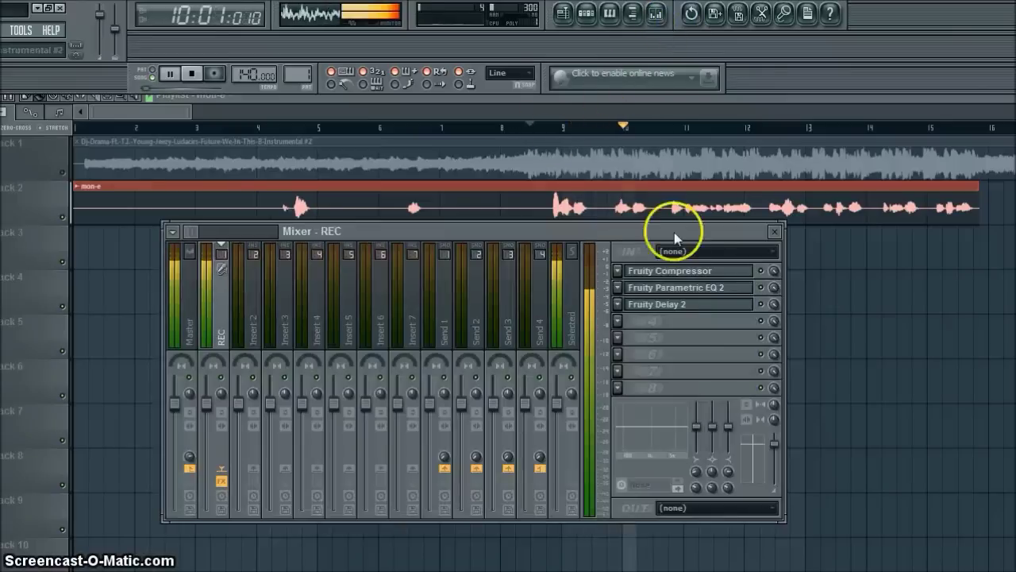
click(679, 304)
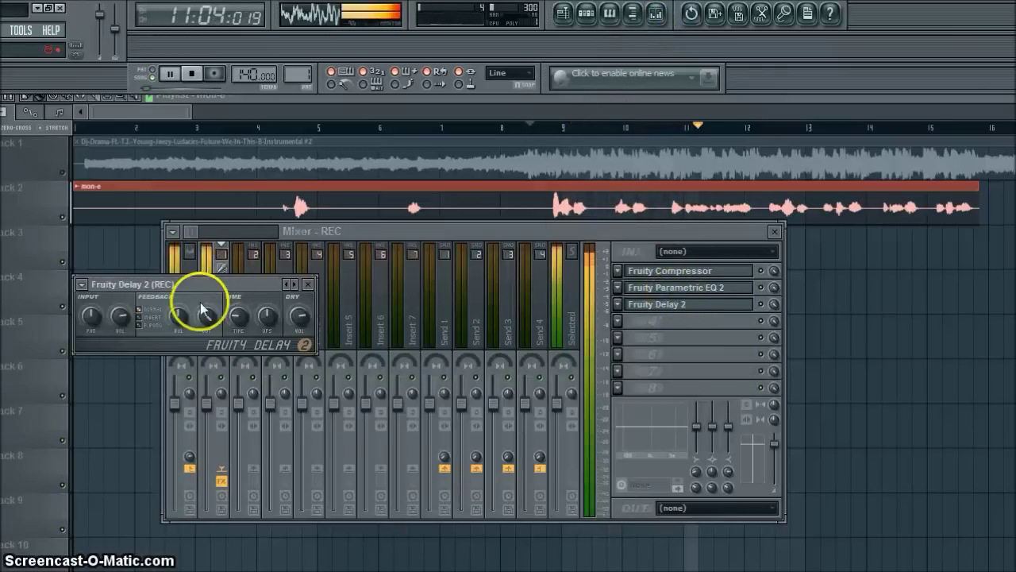
drag(237, 312, 250, 294)
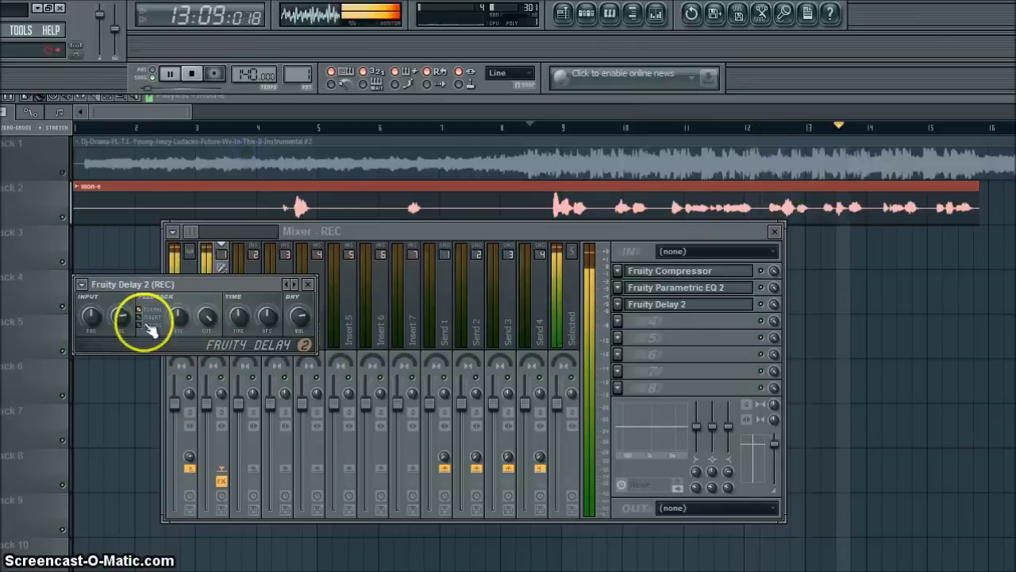
drag(116, 317, 119, 372)
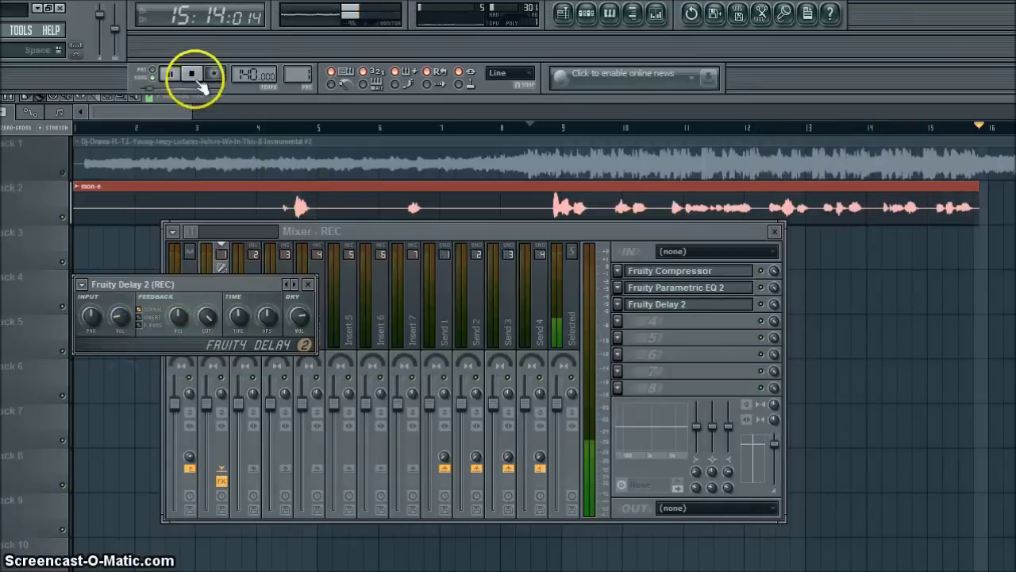
click(259, 127)
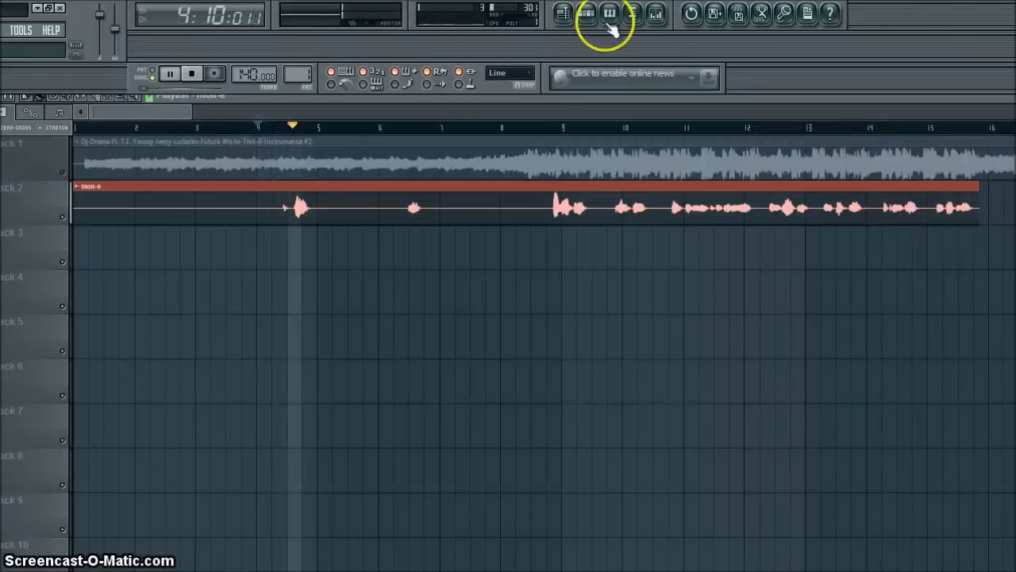
Step: Listen to the processed vocals over the instrumental, switching between Mixer, playlist and Channel Rack, then stop
click(656, 13)
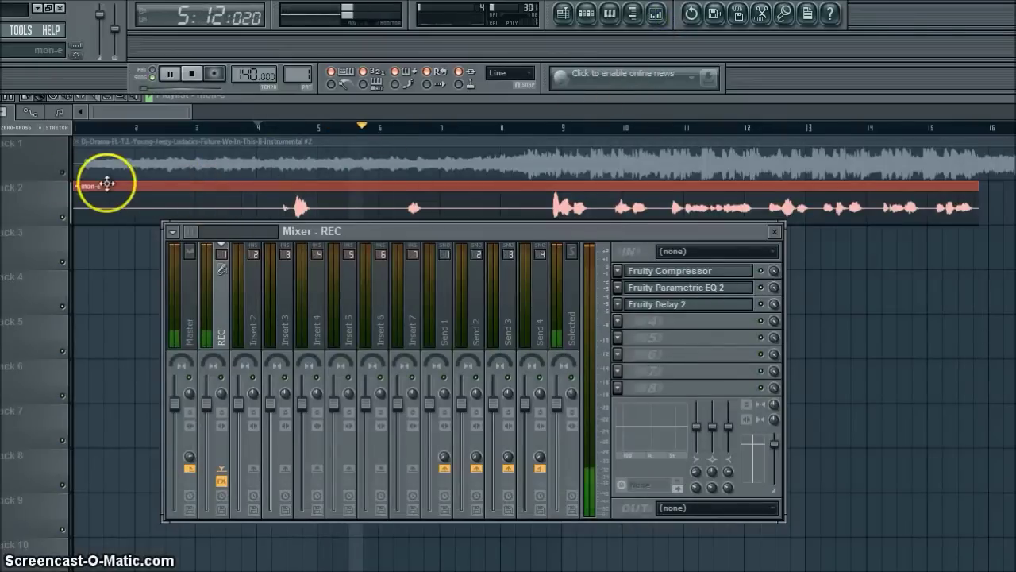
click(82, 196)
click(86, 200)
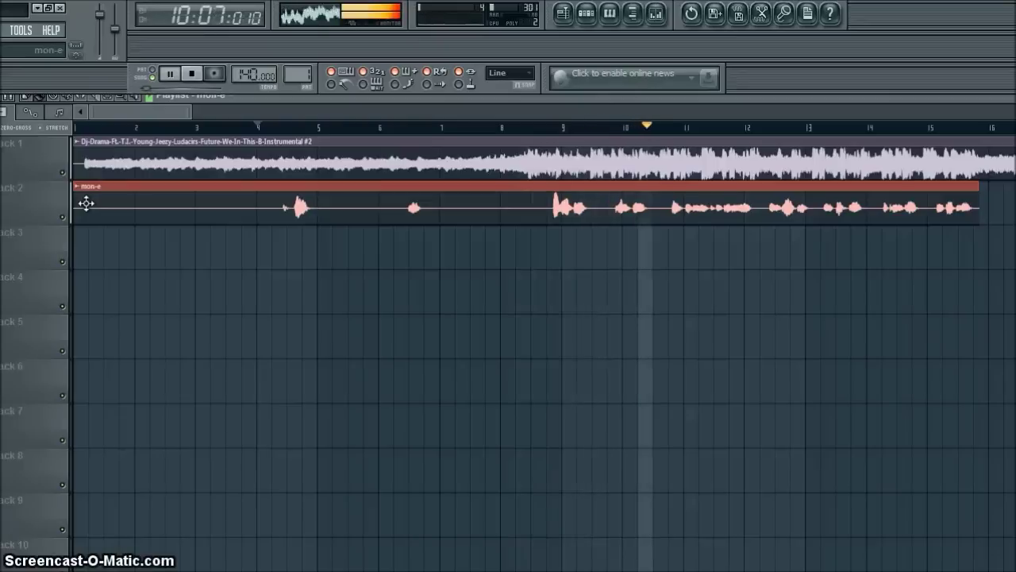
click(85, 208)
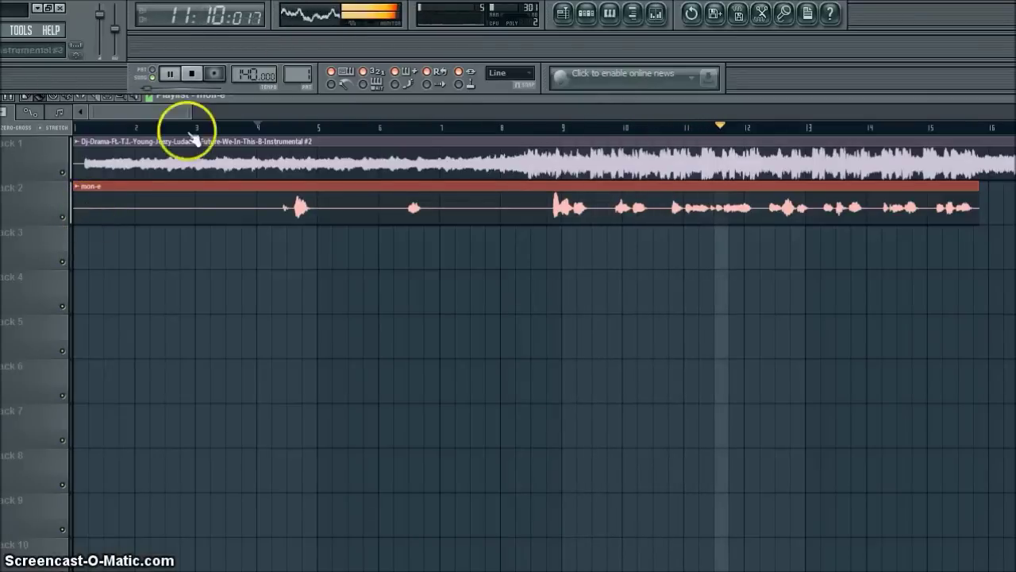
click(583, 16)
click(656, 104)
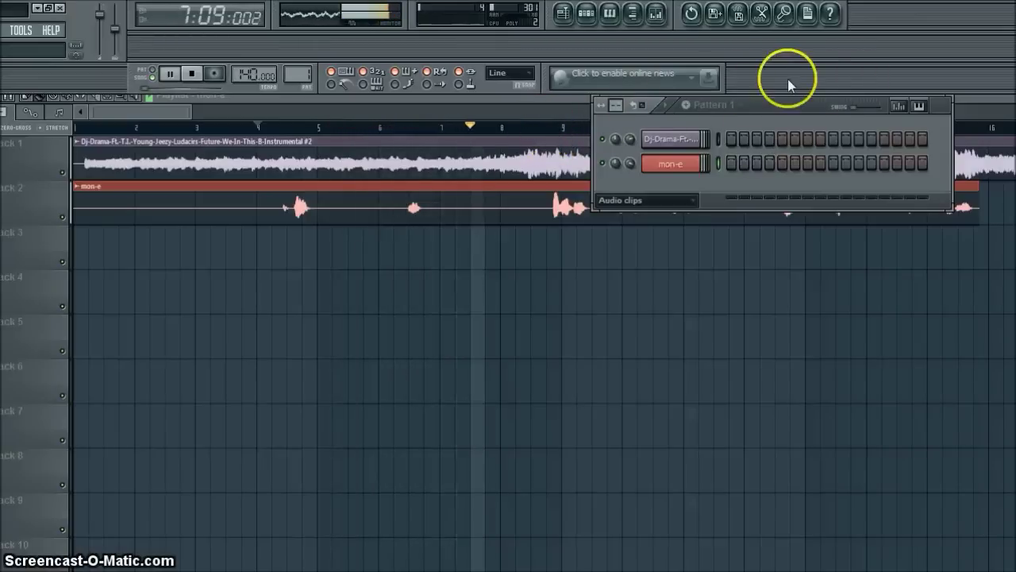
key(F6)
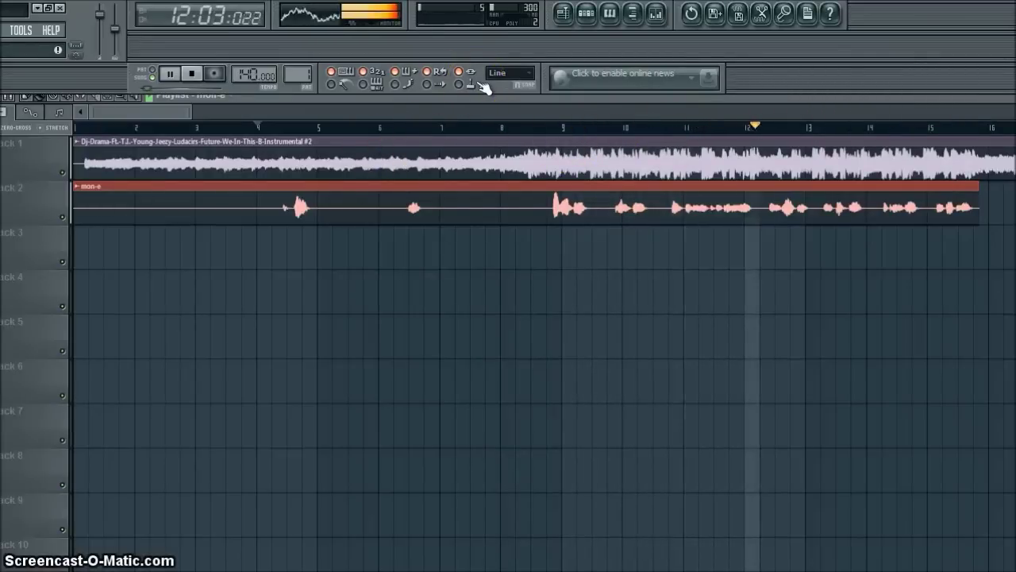
click(586, 14)
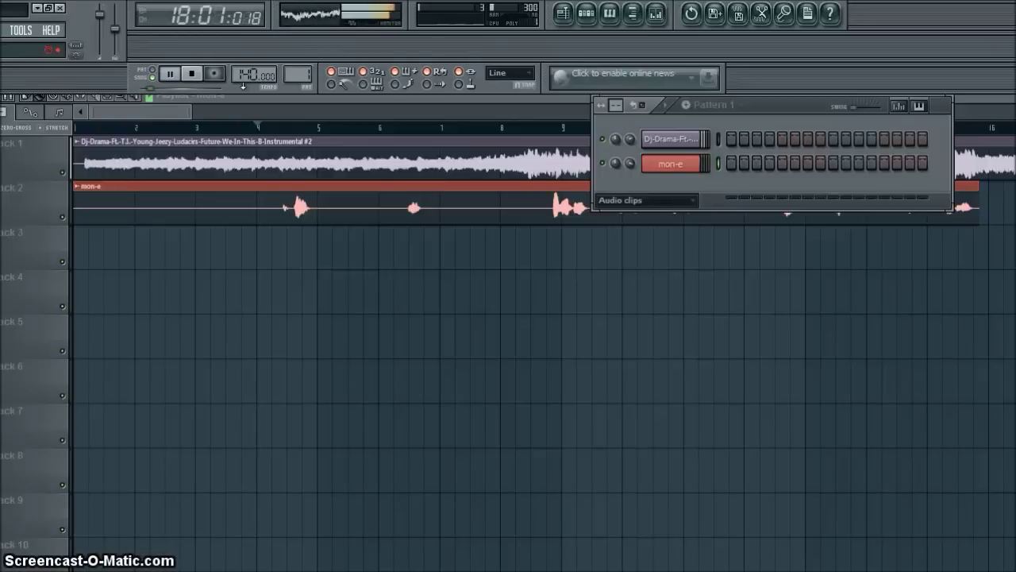
click(192, 74)
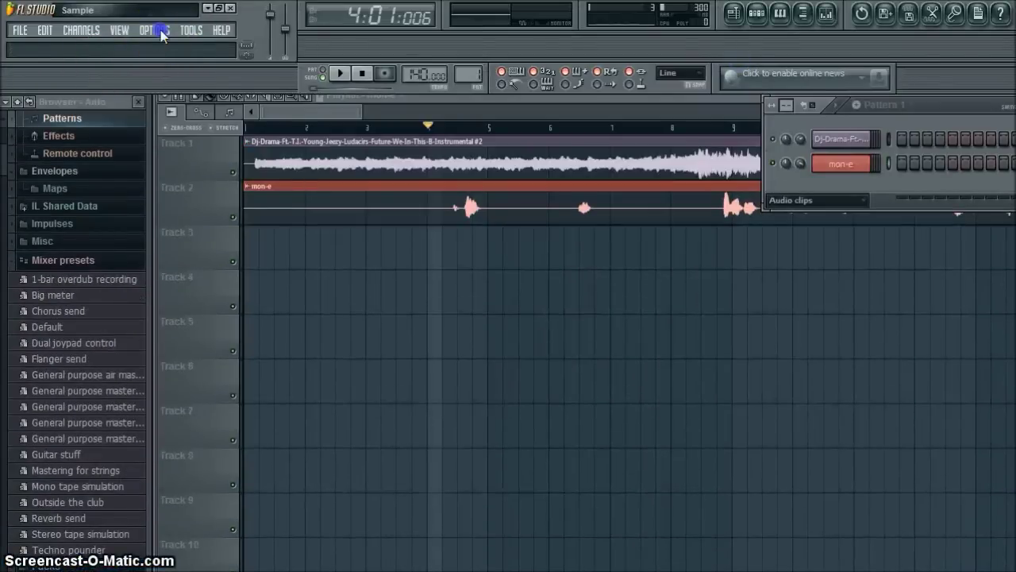
Step: Choose File > Export > MP3 file to export the song
click(155, 30)
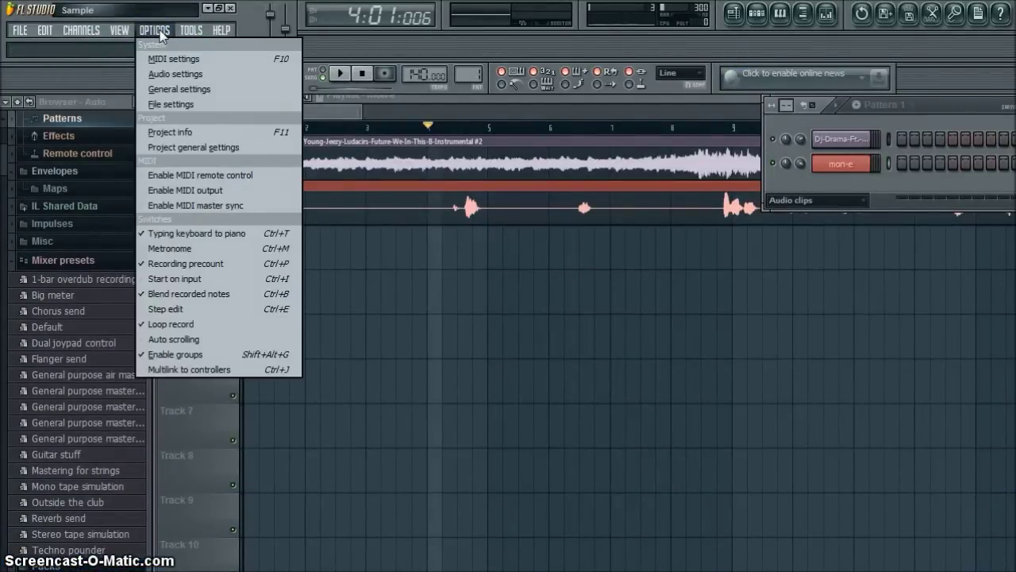
click(200, 59)
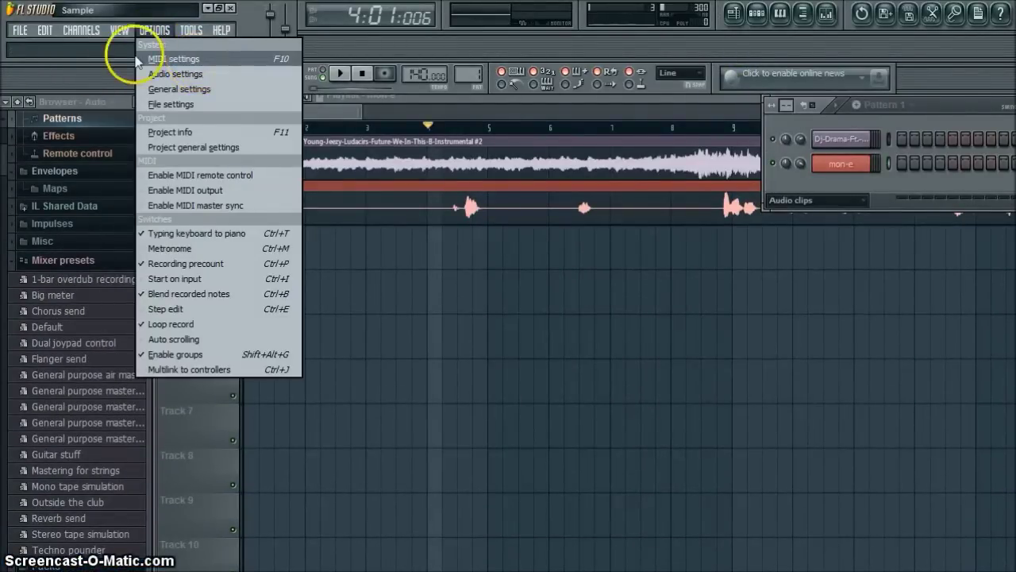
click(19, 36)
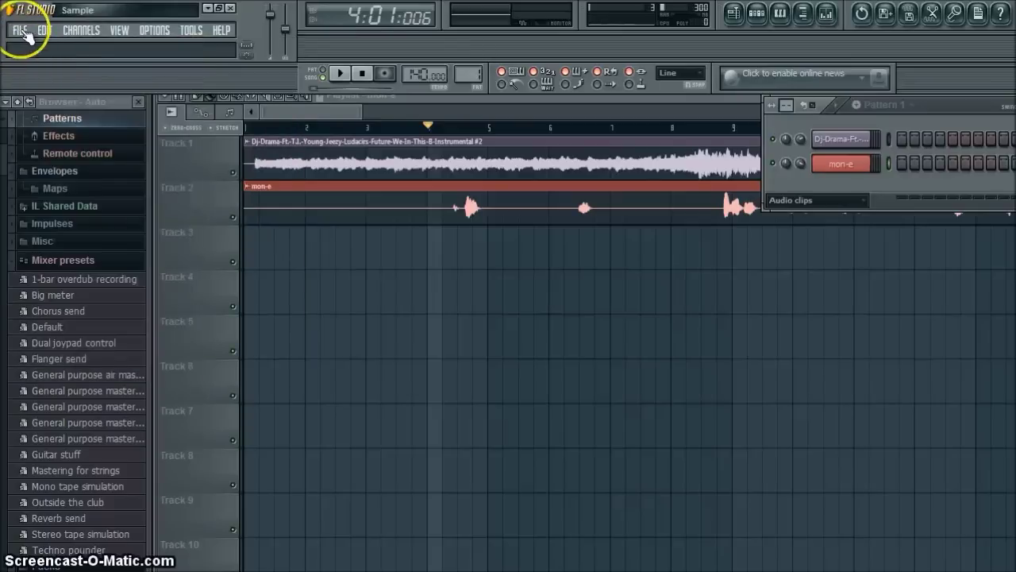
click(20, 30)
mouse_move(42, 156)
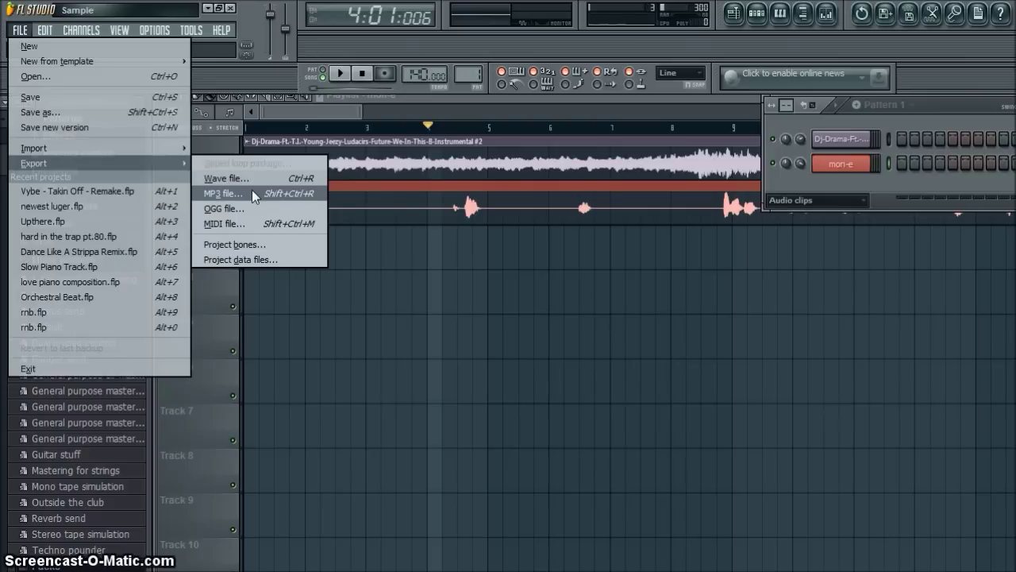
click(253, 192)
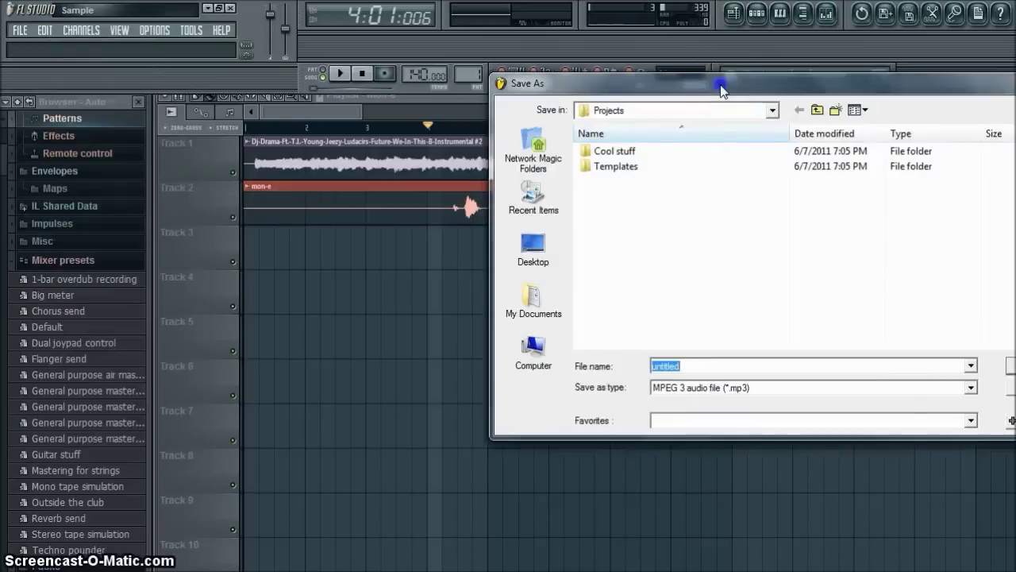
Step: Save the export as untitled in My Documents to bring up the render settings
drag(721, 85, 597, 40)
click(404, 251)
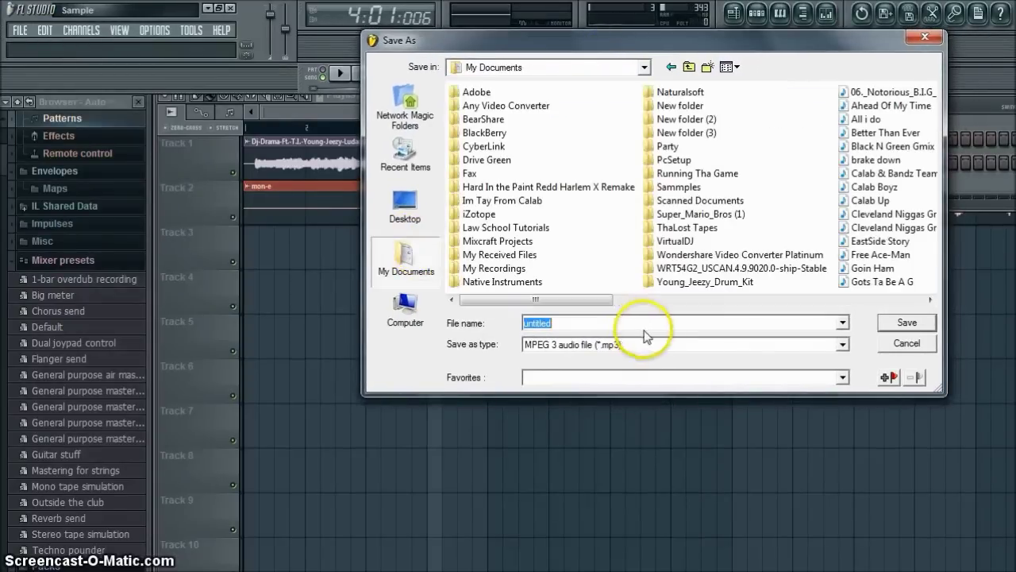
click(907, 323)
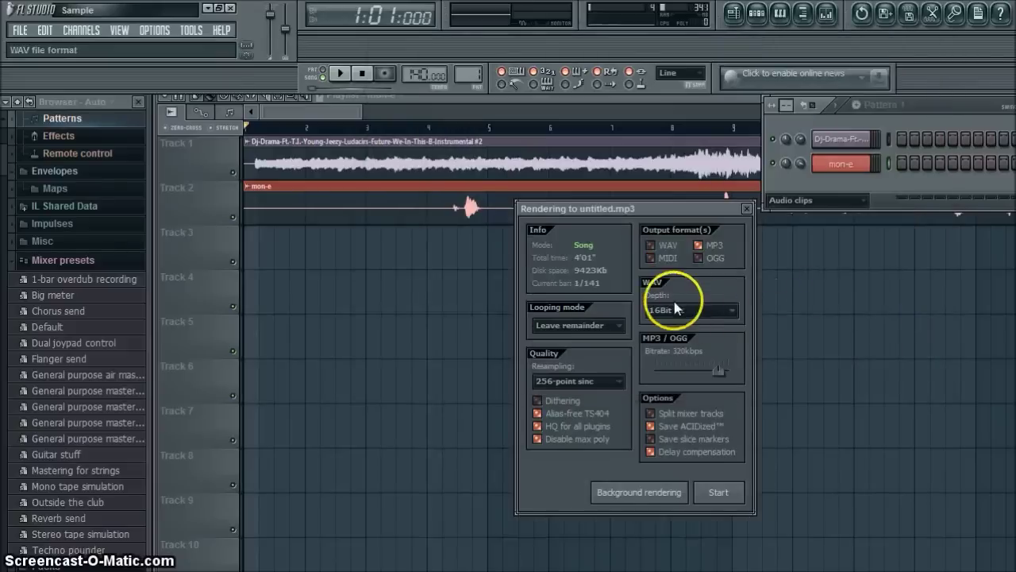
Step: Leave the untitled.mp3 export bitrate at 320kbps and dismiss the Rendering window
click(718, 372)
click(705, 370)
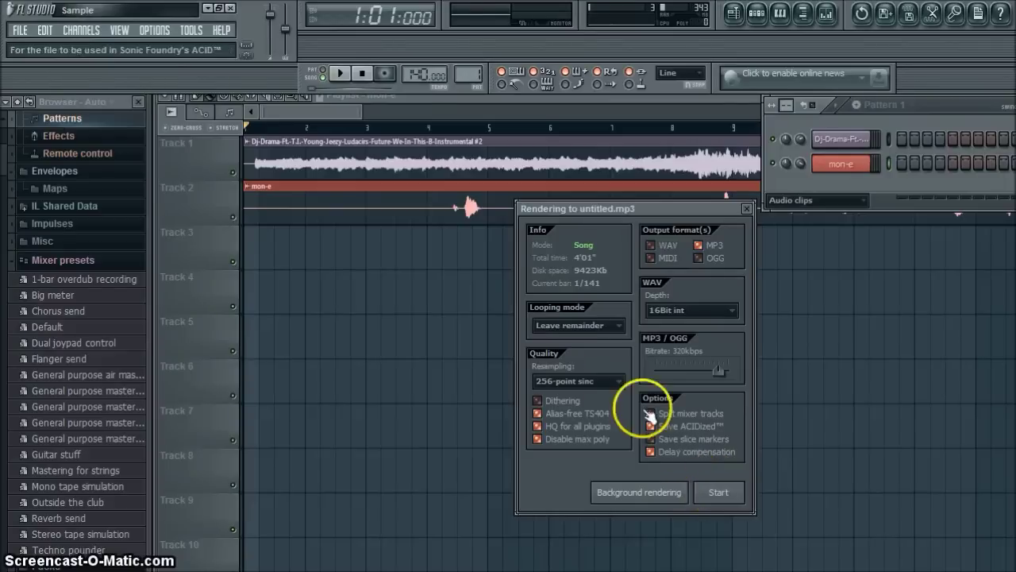
click(747, 209)
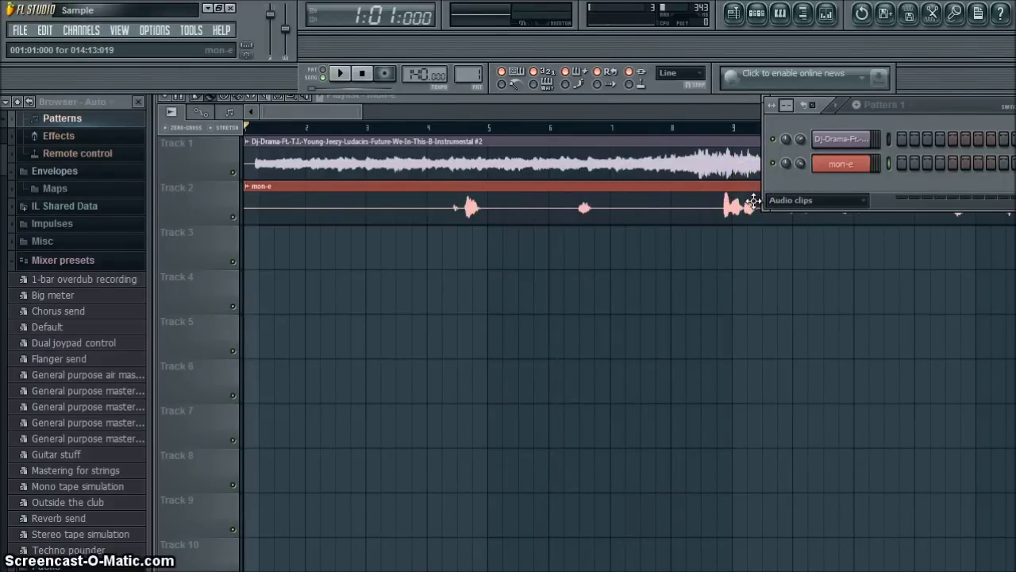
click(766, 205)
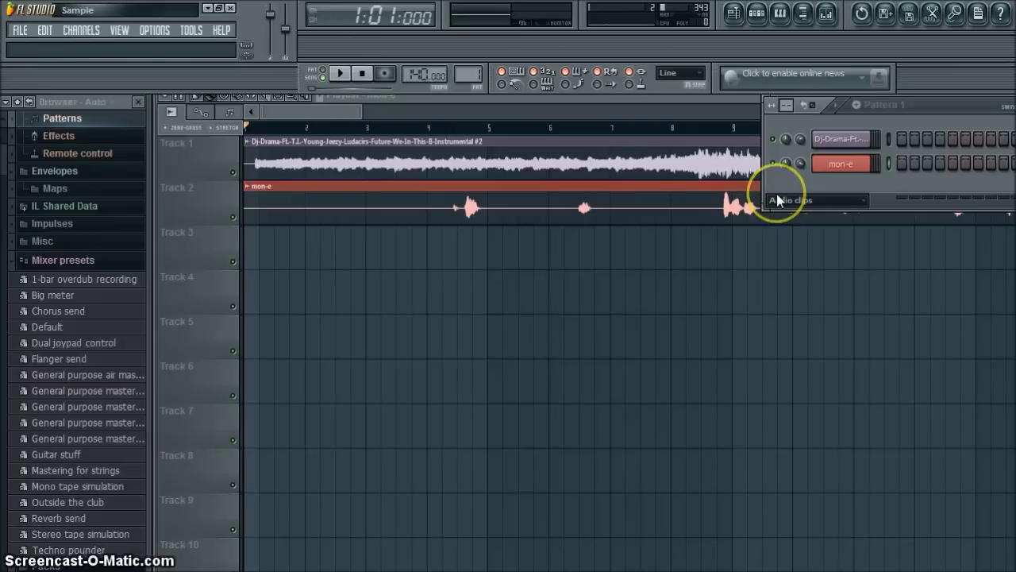